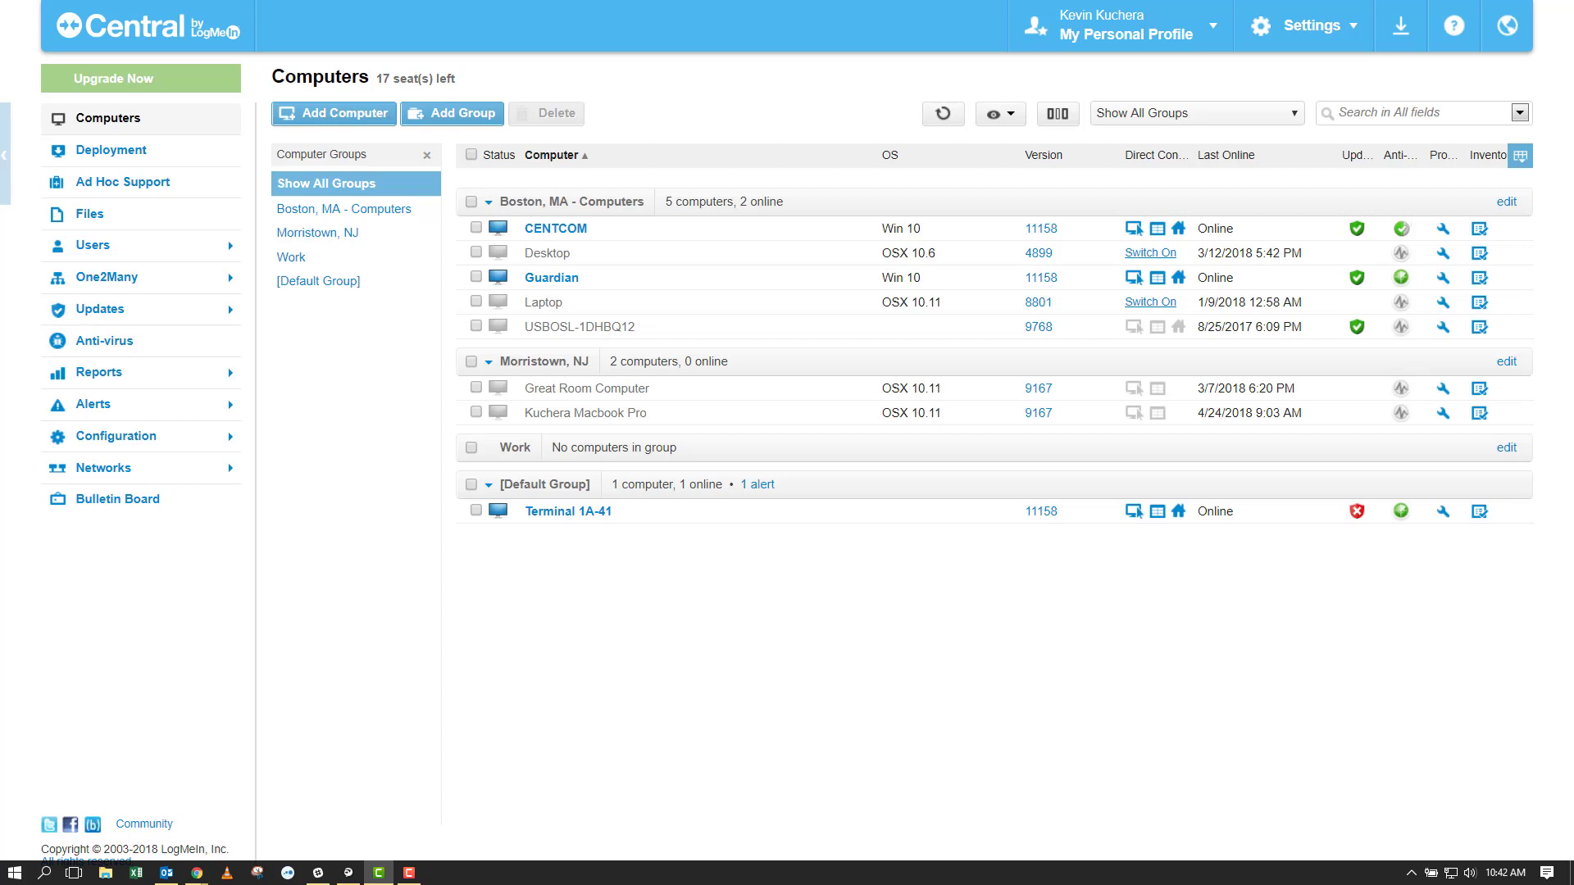
Review the local LogMeIn host preferences from the tray control panel, then close it unchanged
click(1410, 872)
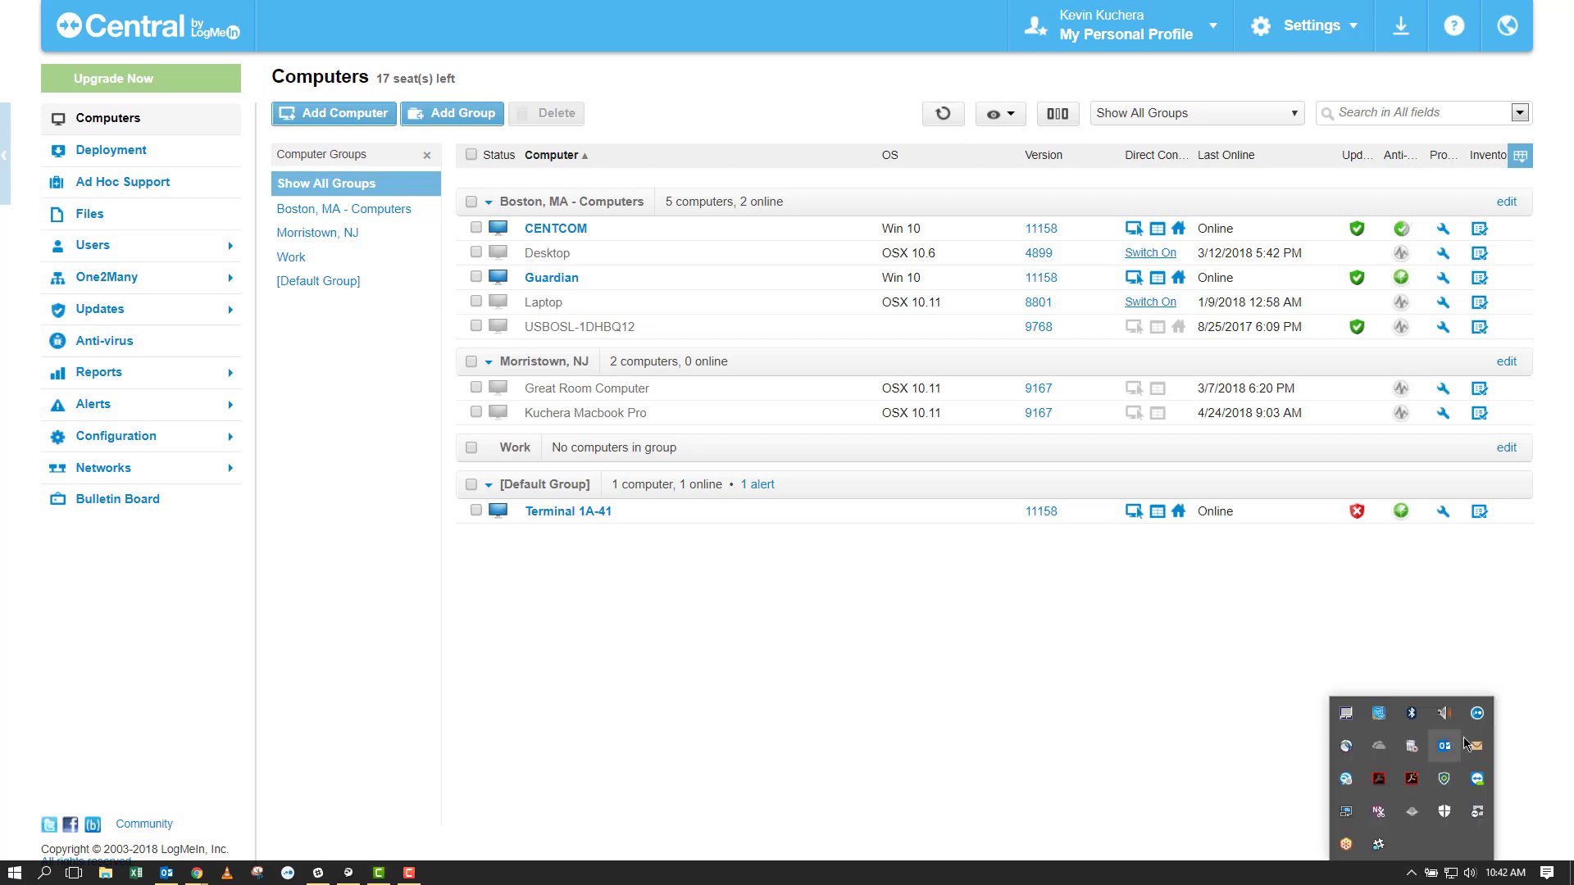
click(1478, 715)
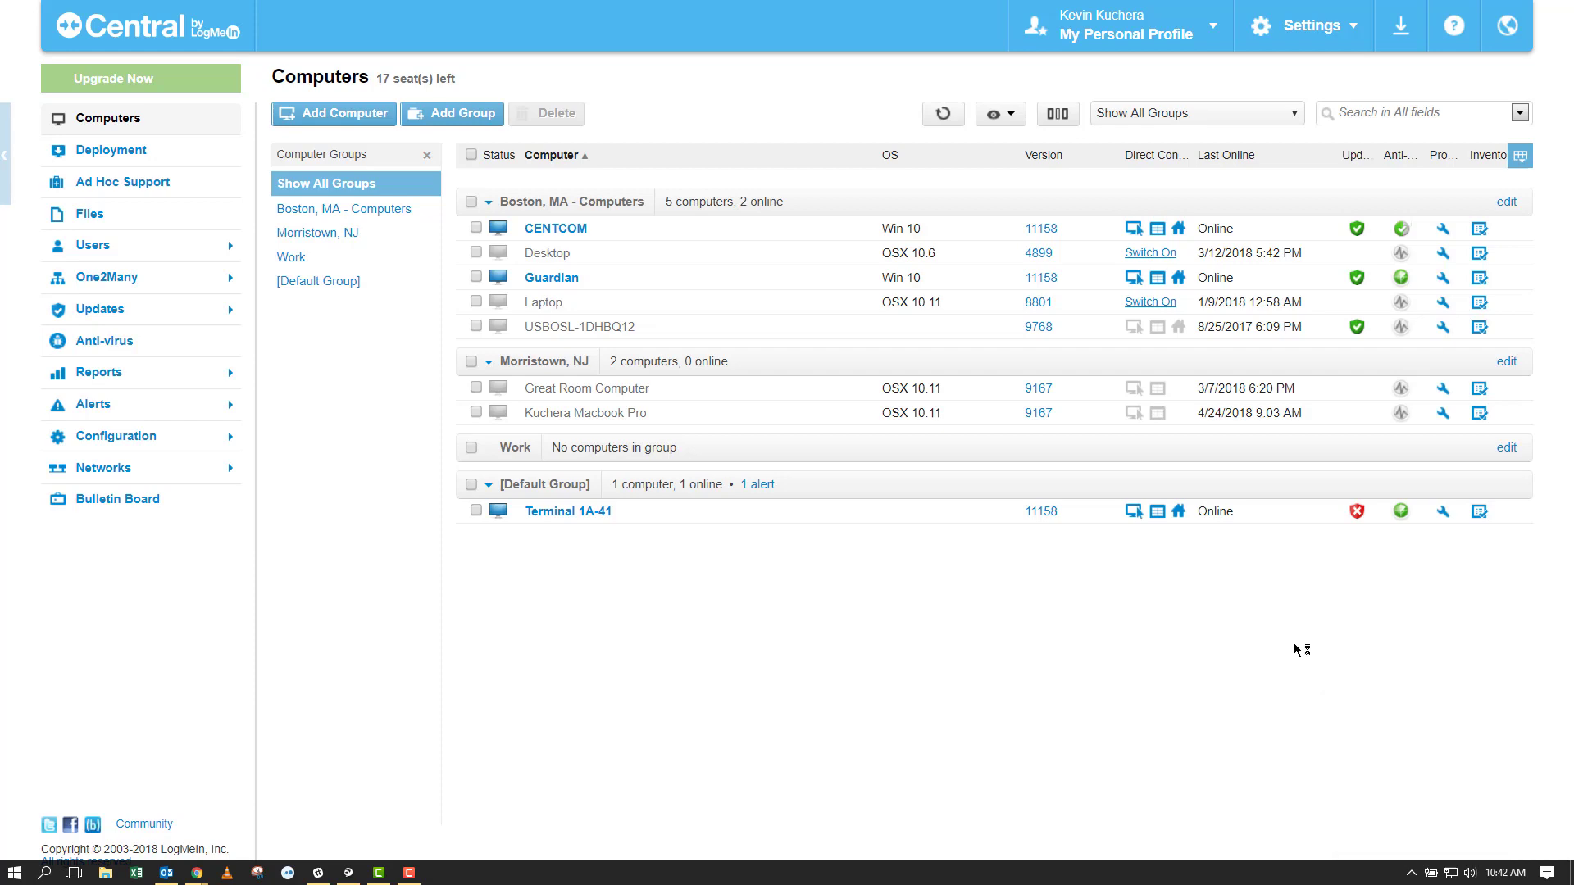
click(474, 408)
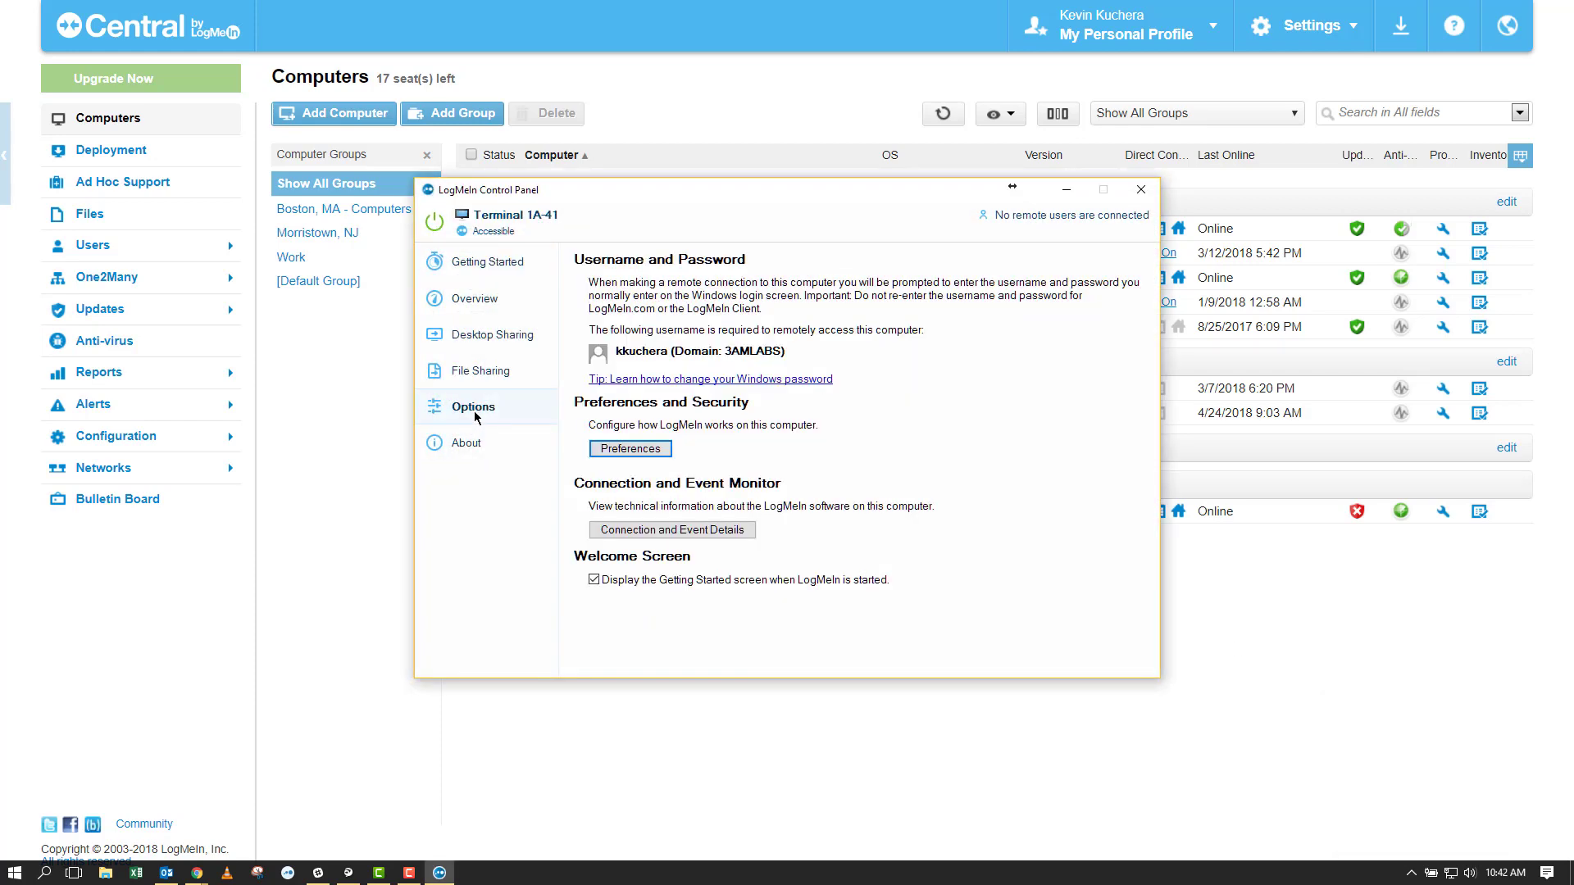
click(621, 451)
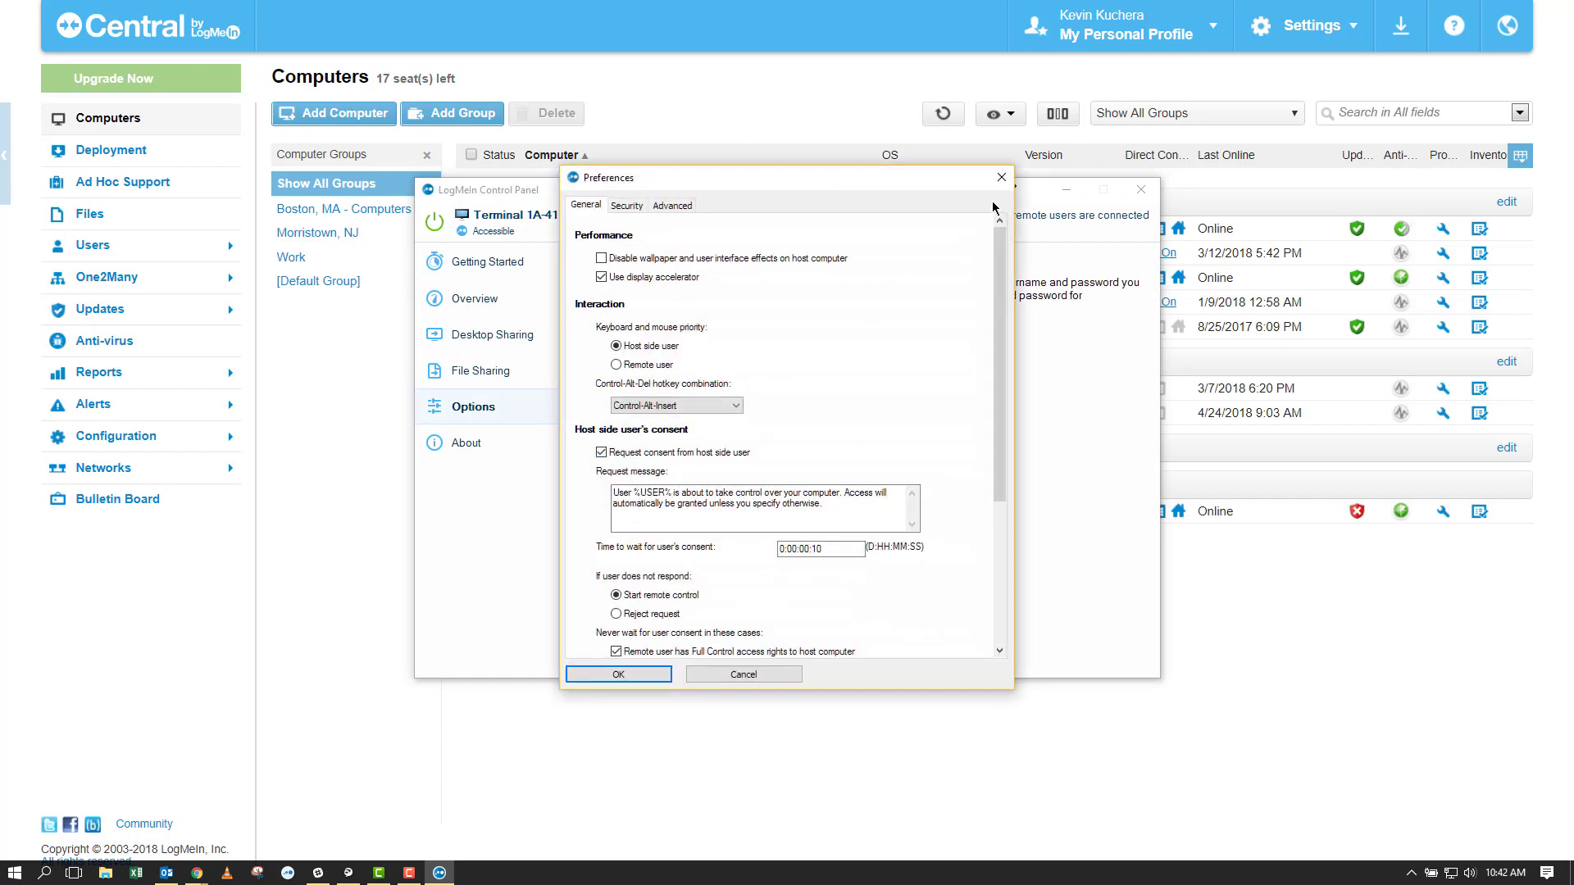
scroll(918, 294, down, 1)
scroll(915, 297, down, 3)
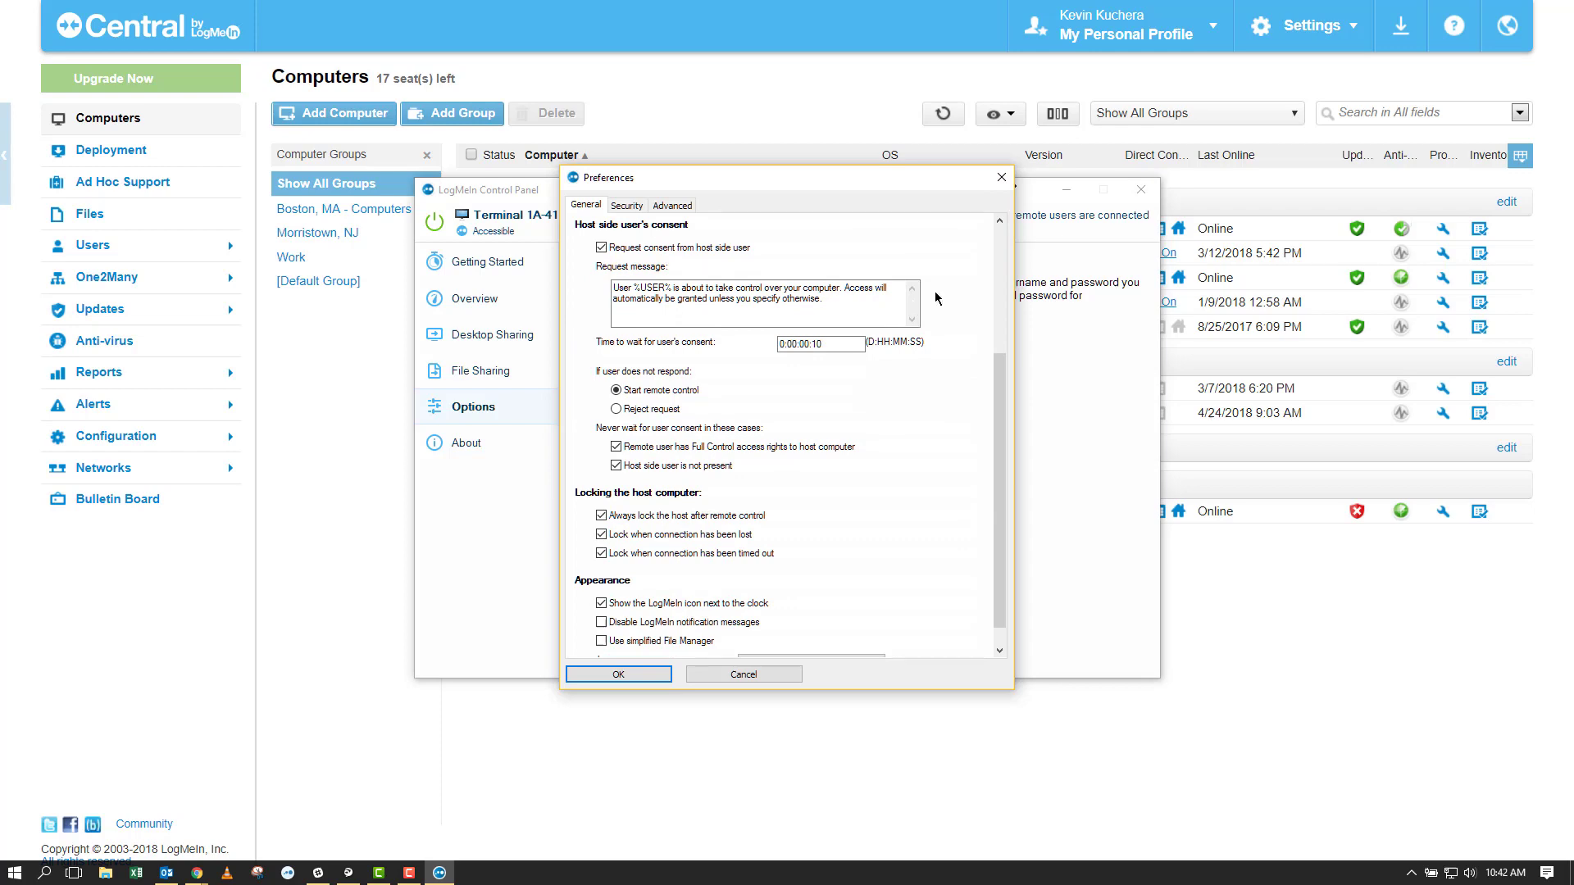
scroll(938, 299, up, 5)
click(1000, 177)
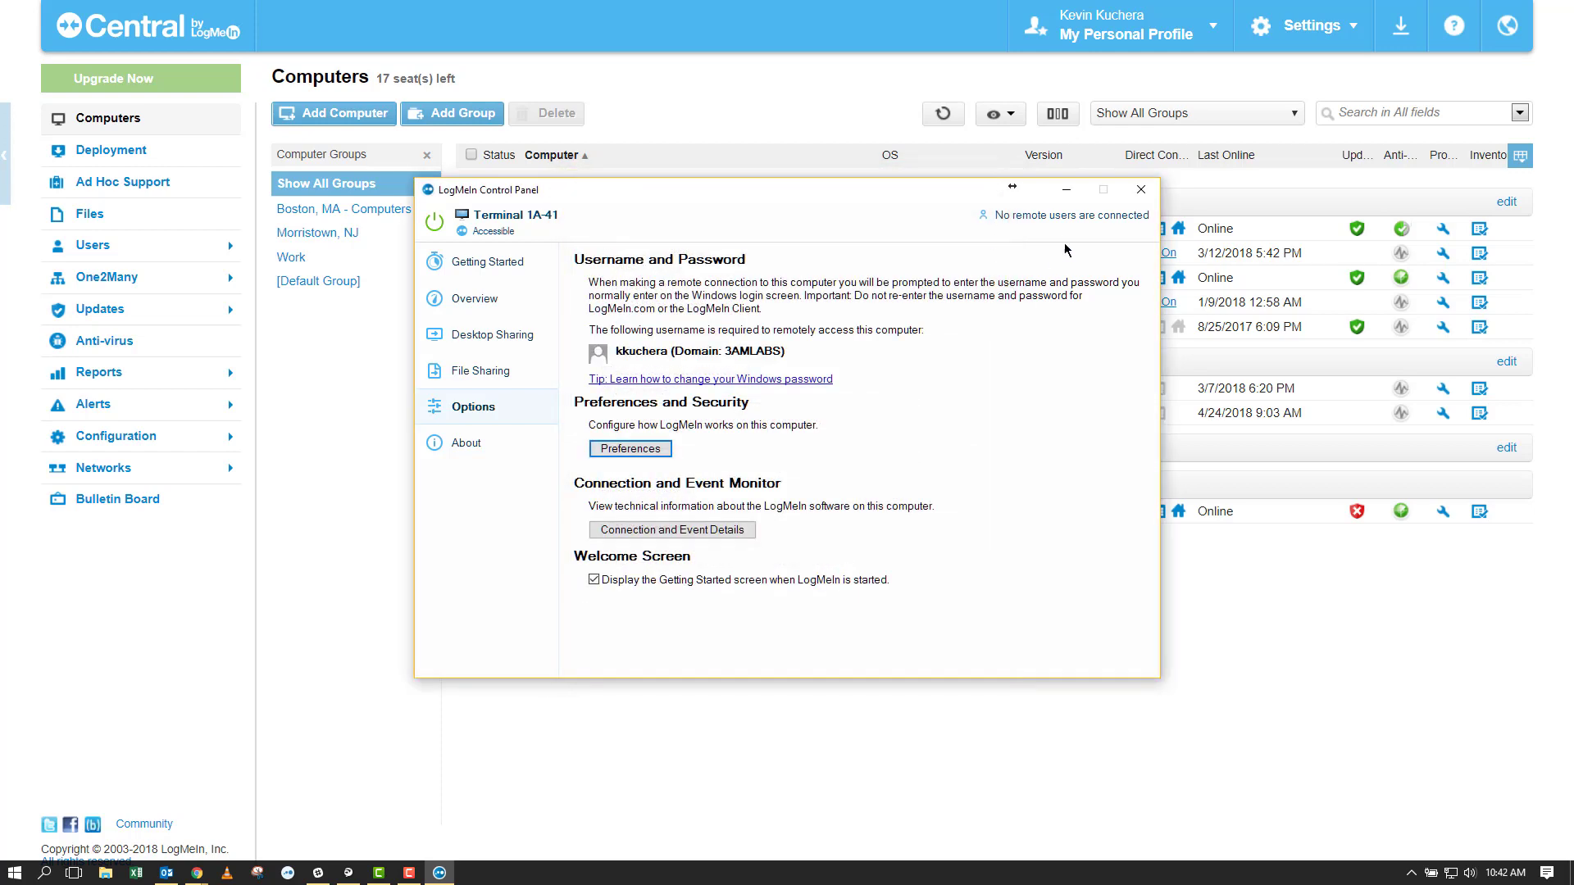
click(1140, 189)
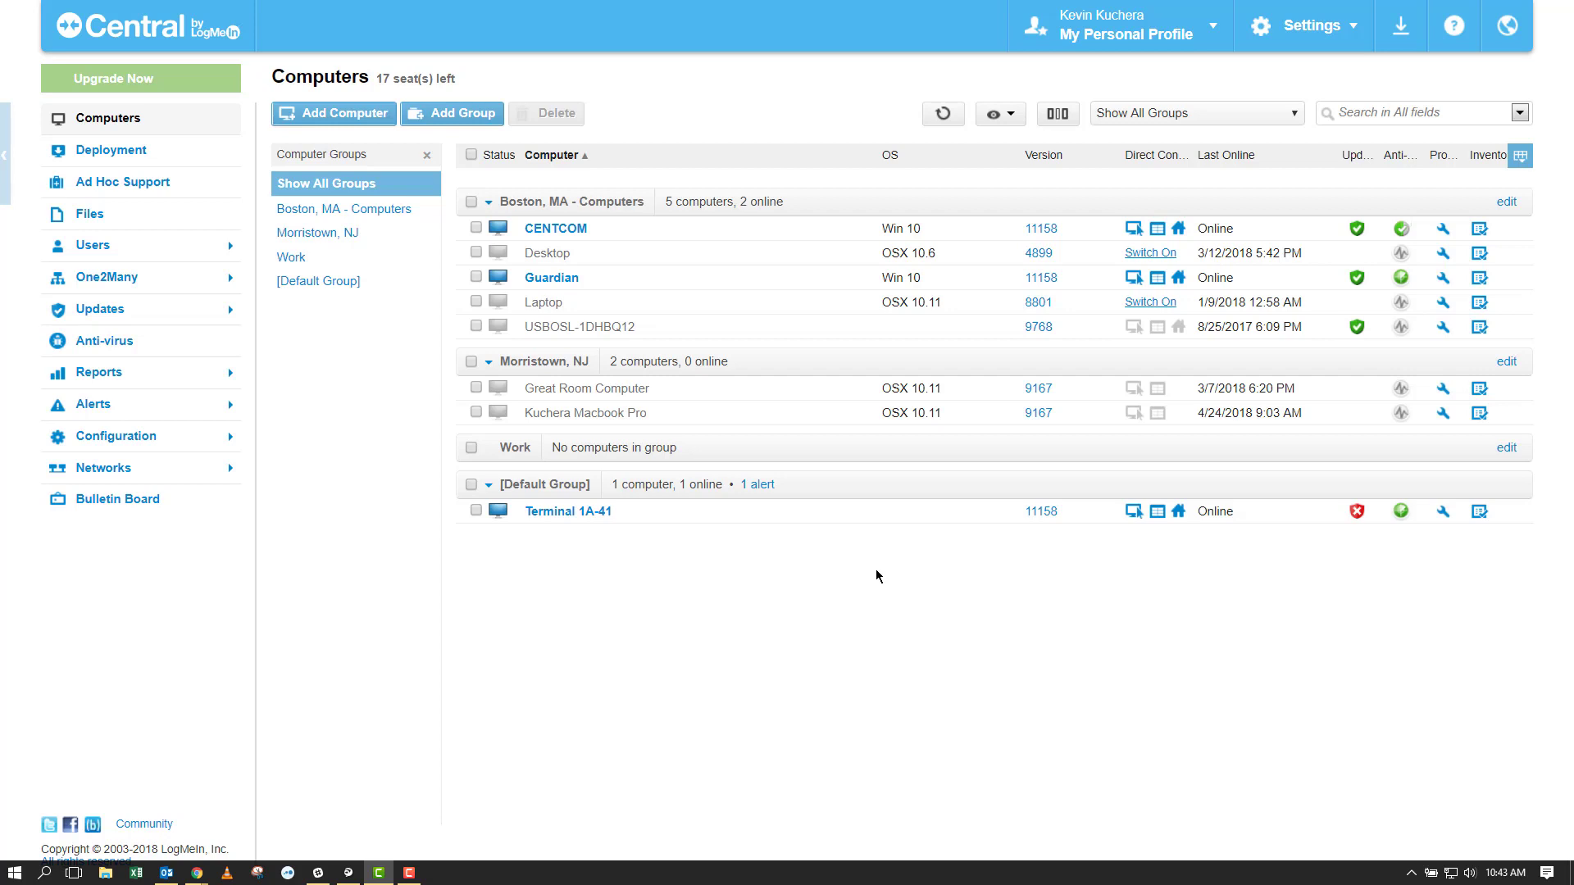
Start a new host preference package in Central named 'Hide LogMeIn'
click(104, 437)
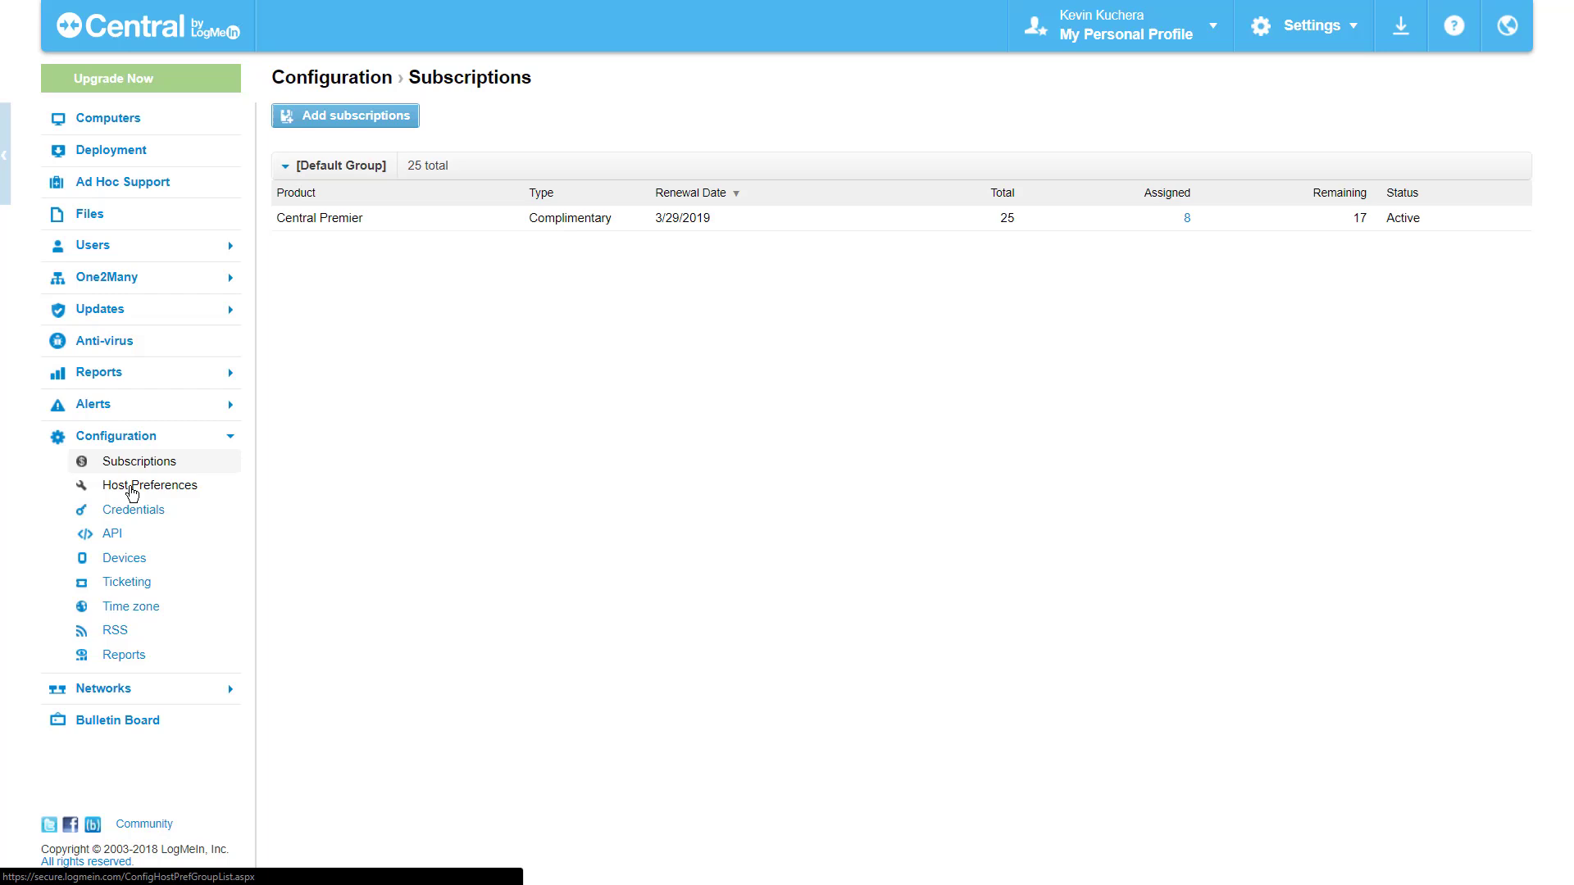
click(132, 490)
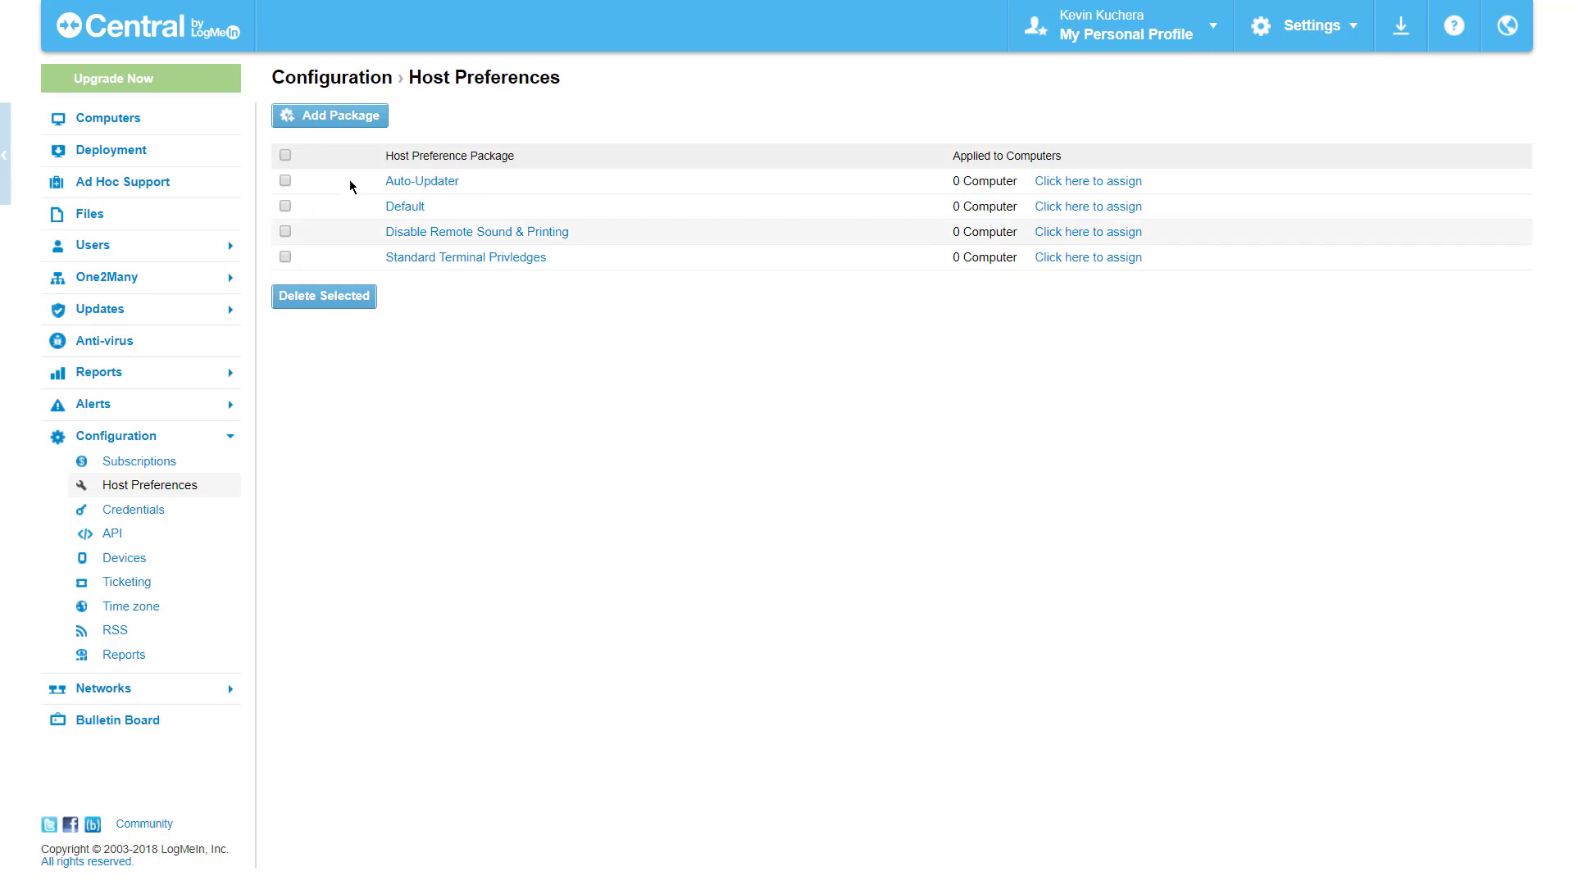
click(354, 125)
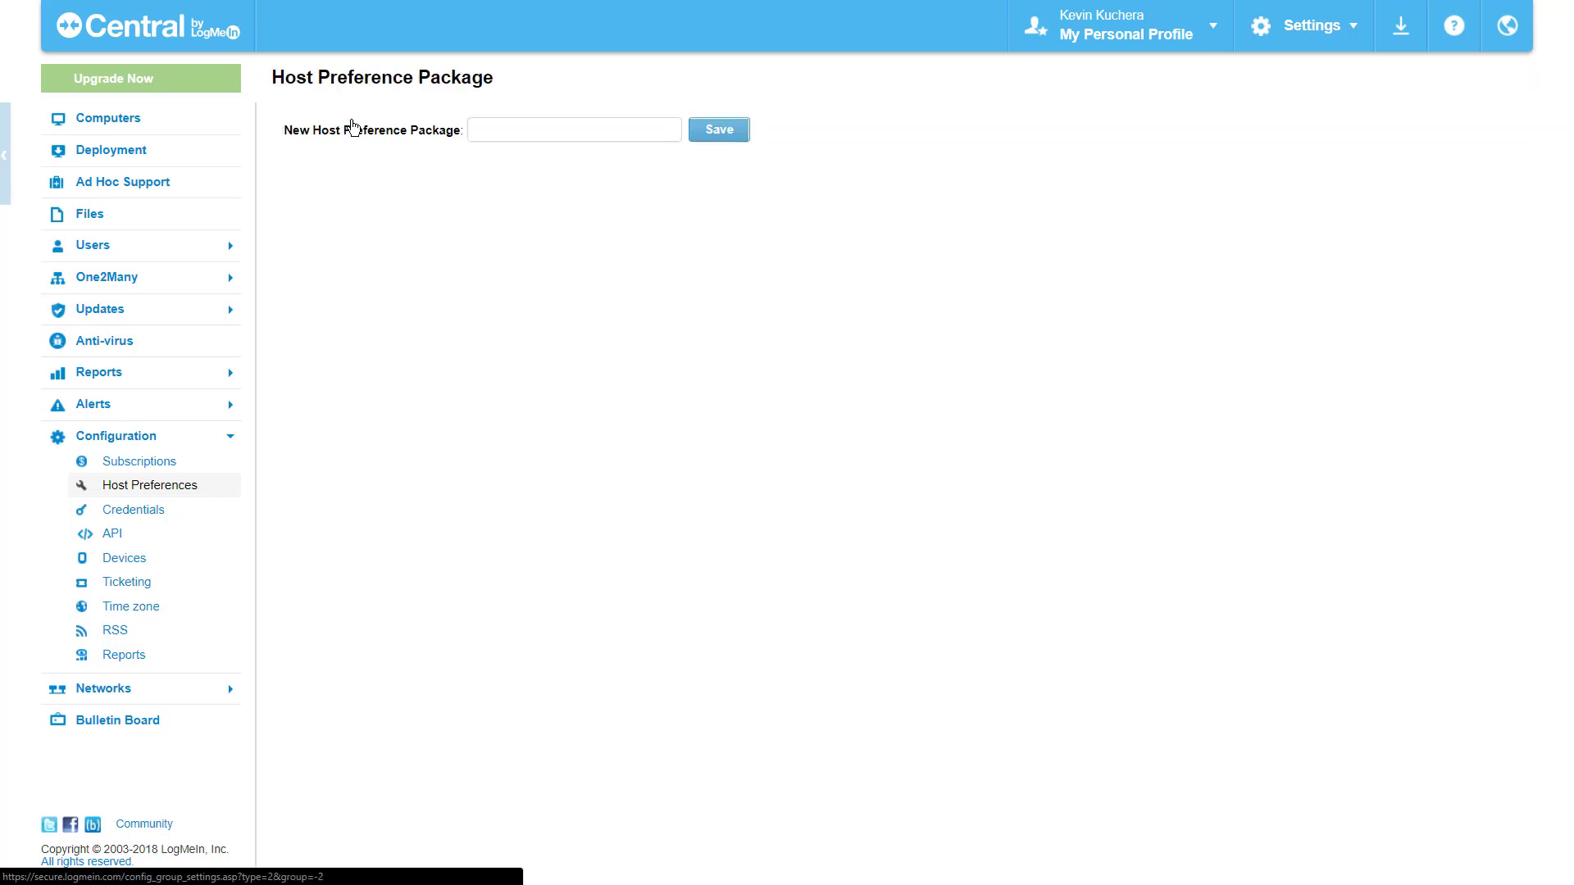
click(486, 131)
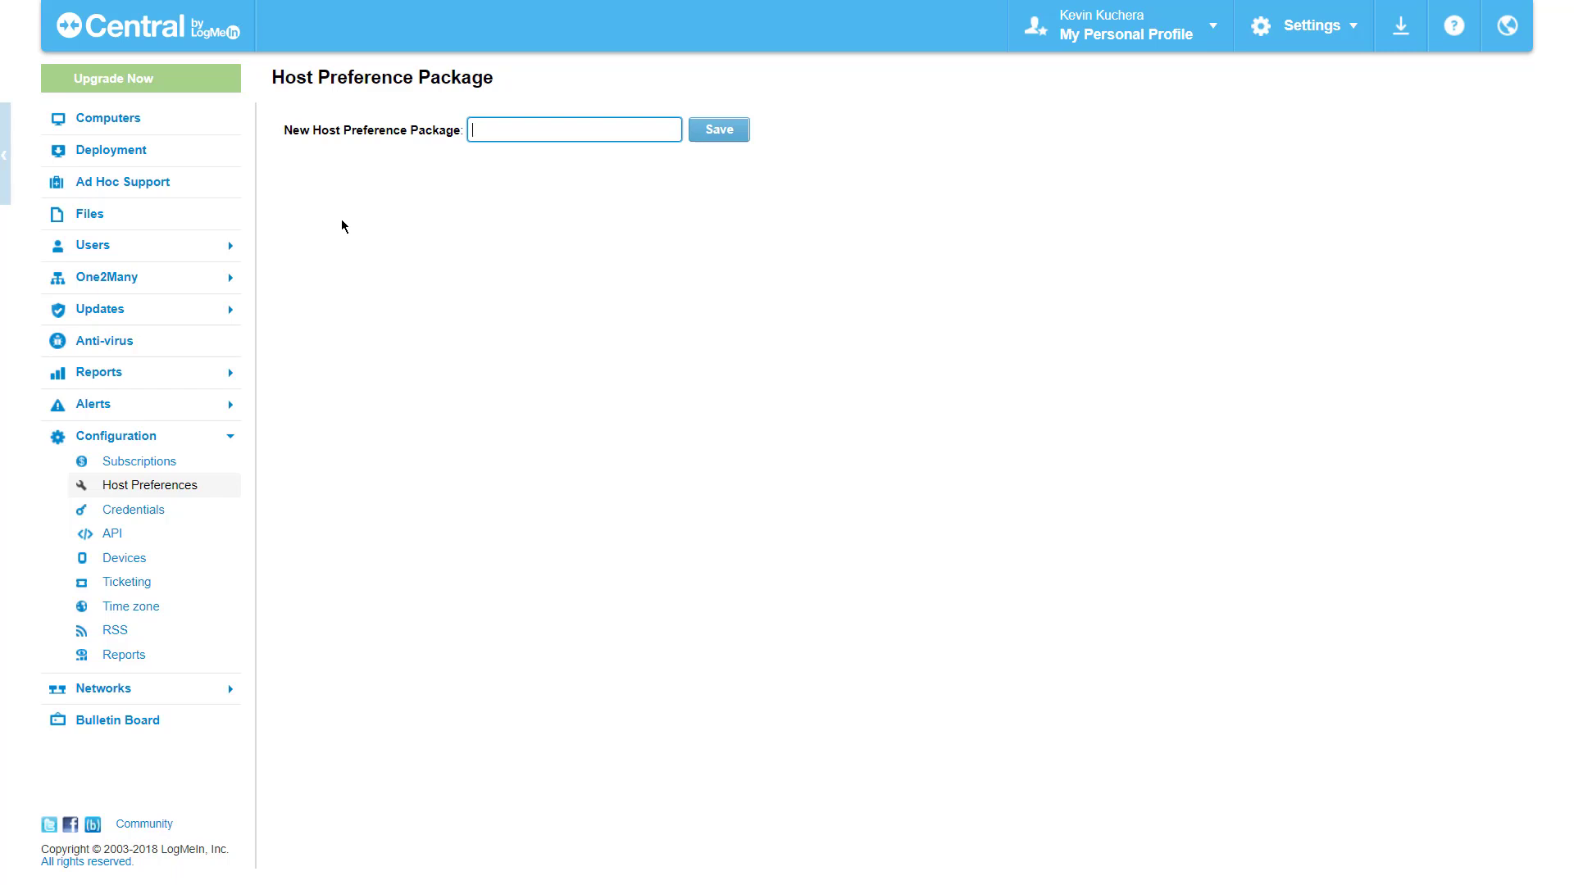
text(Hide Lo)
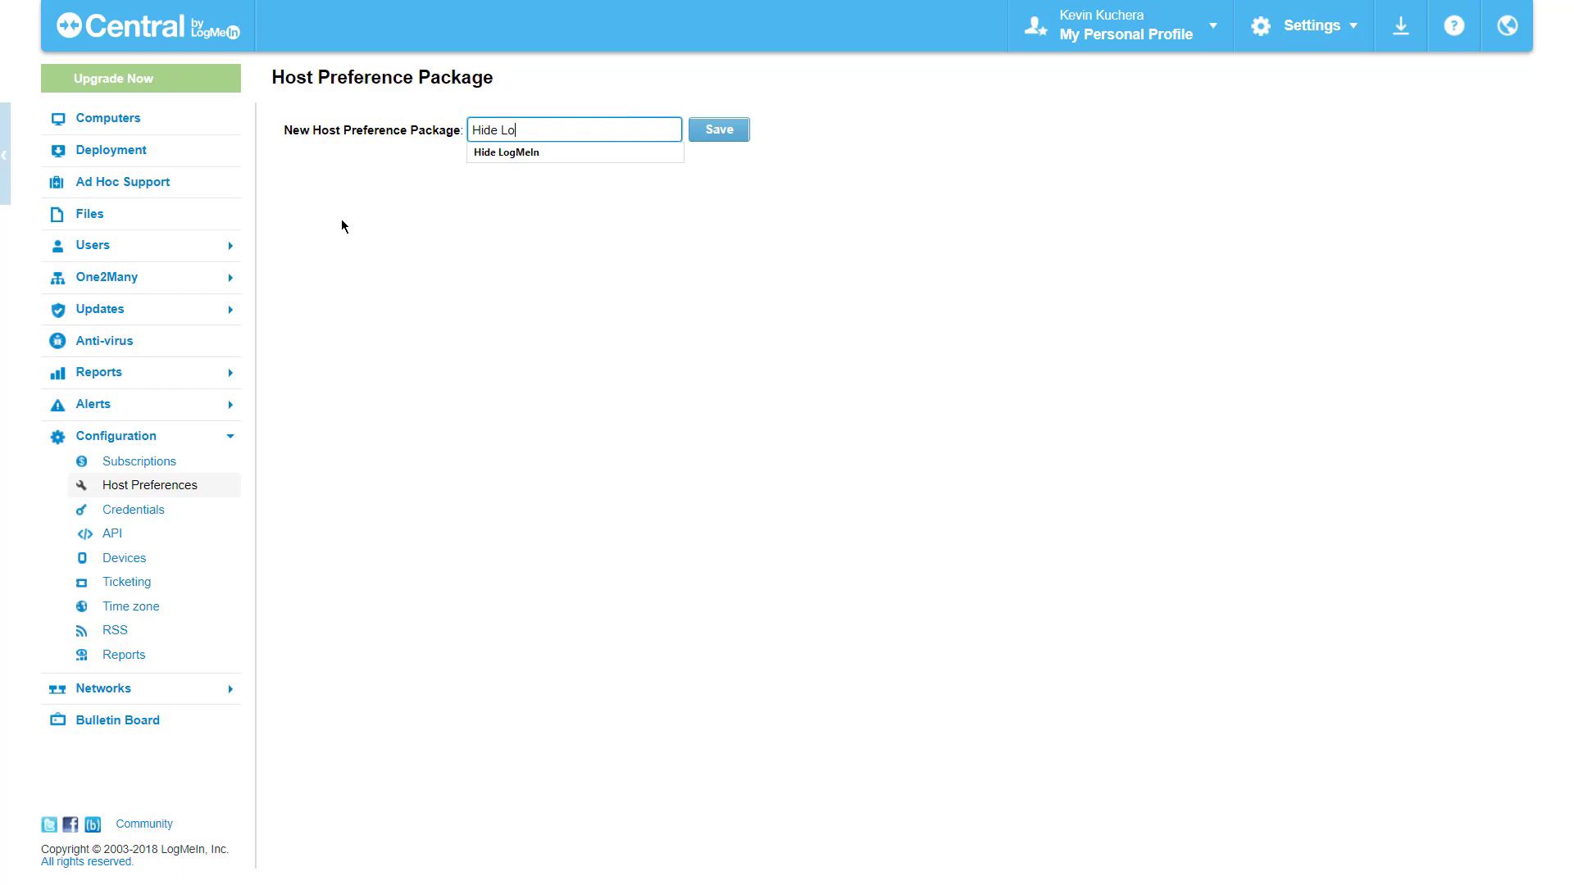
text(gMeIn)
Save the package, then uncheck 'Allow the user to turn off LogMeIn' under Access Control and save
click(721, 130)
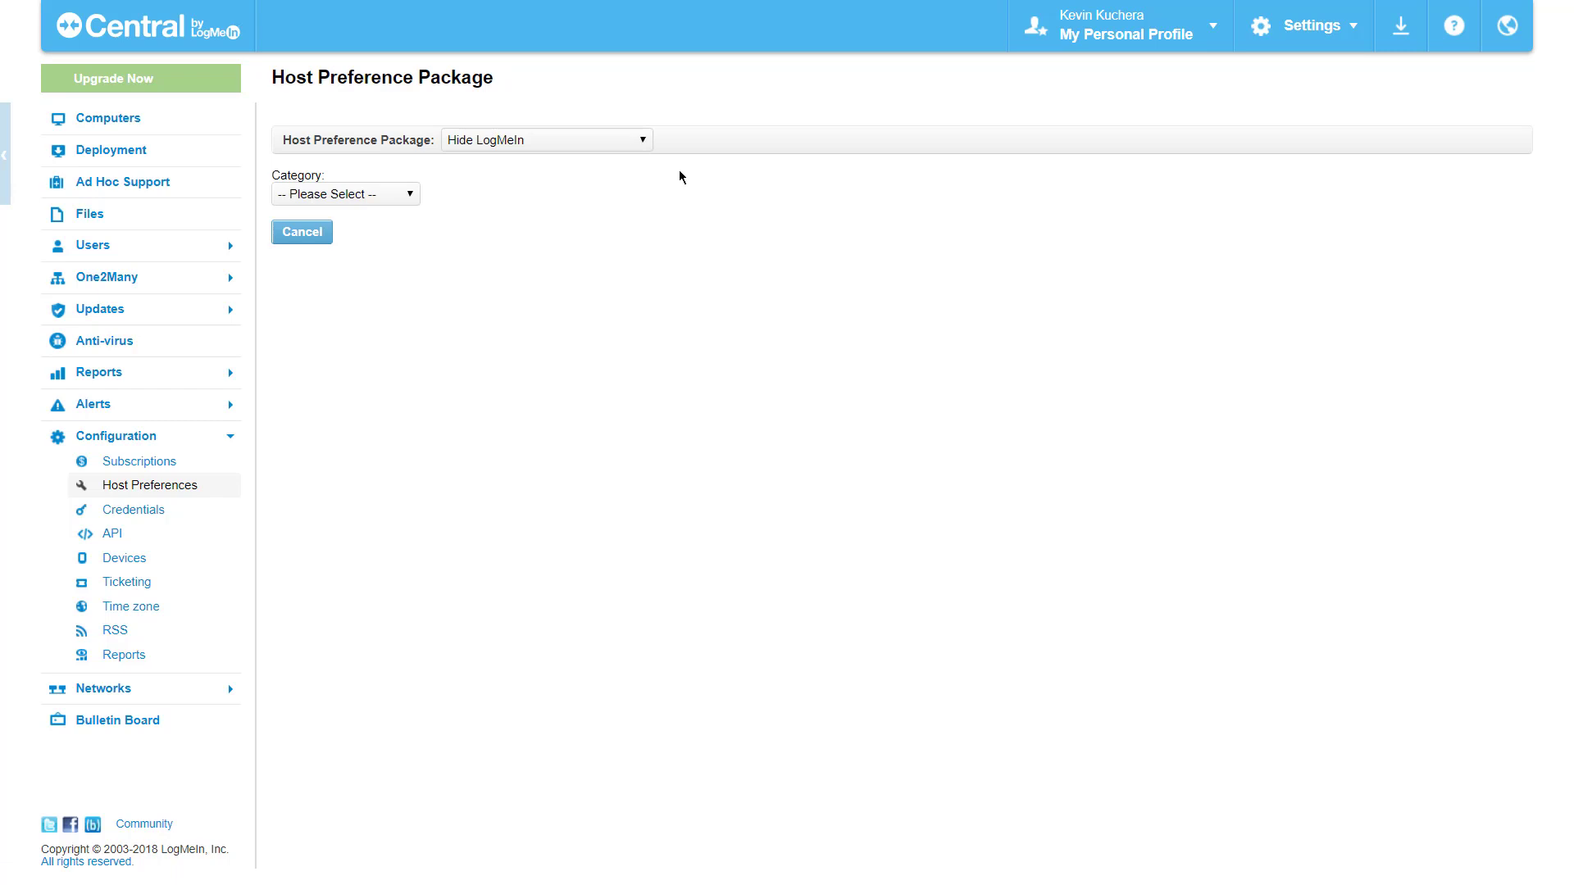
click(415, 200)
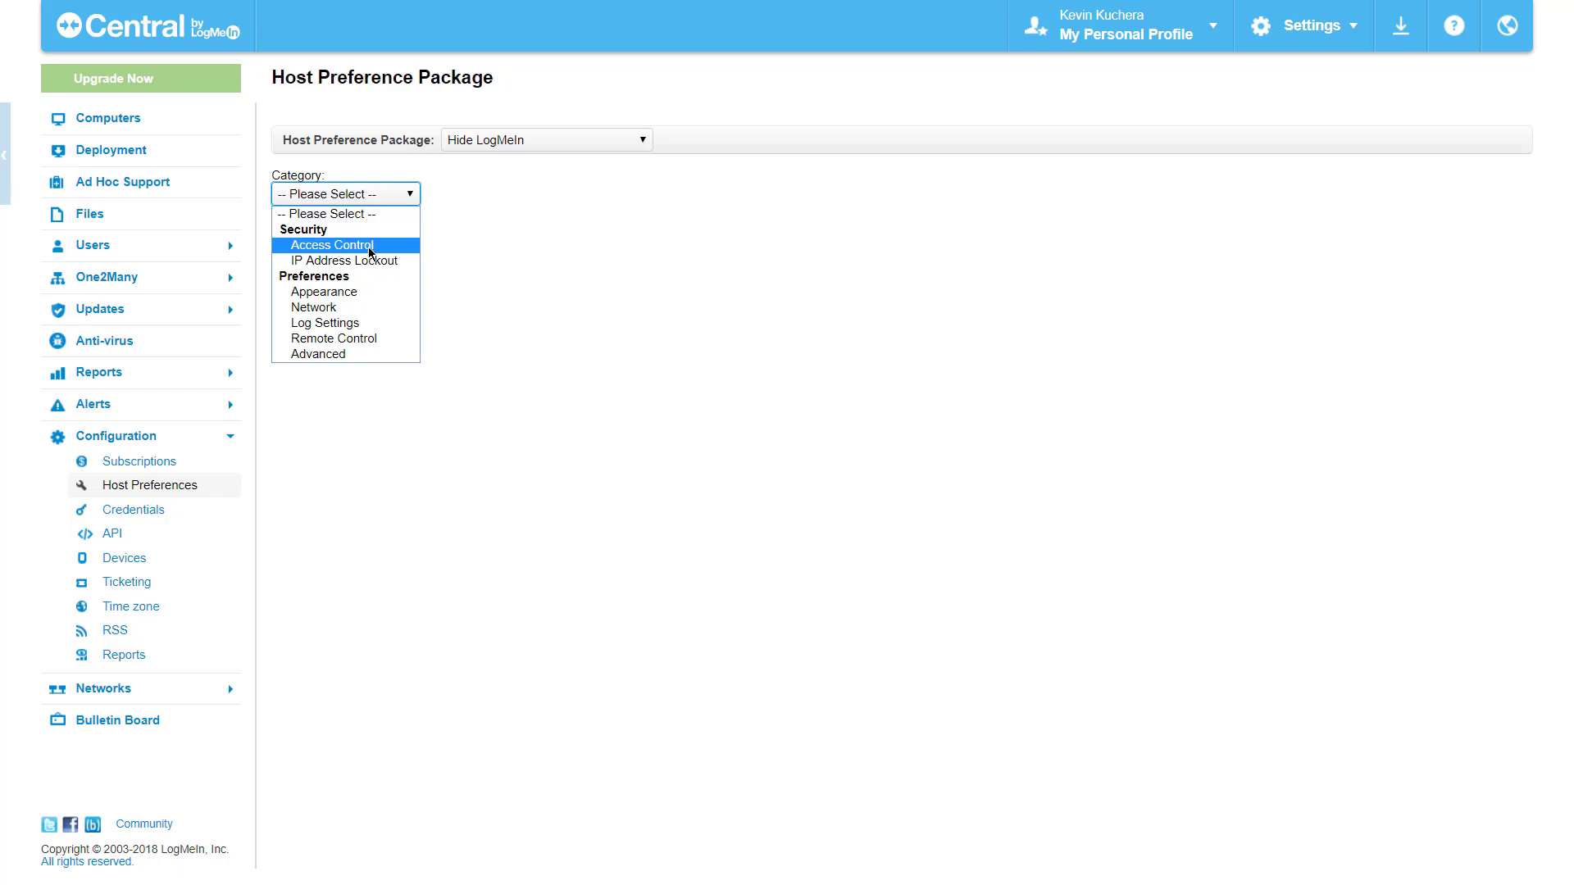
click(369, 247)
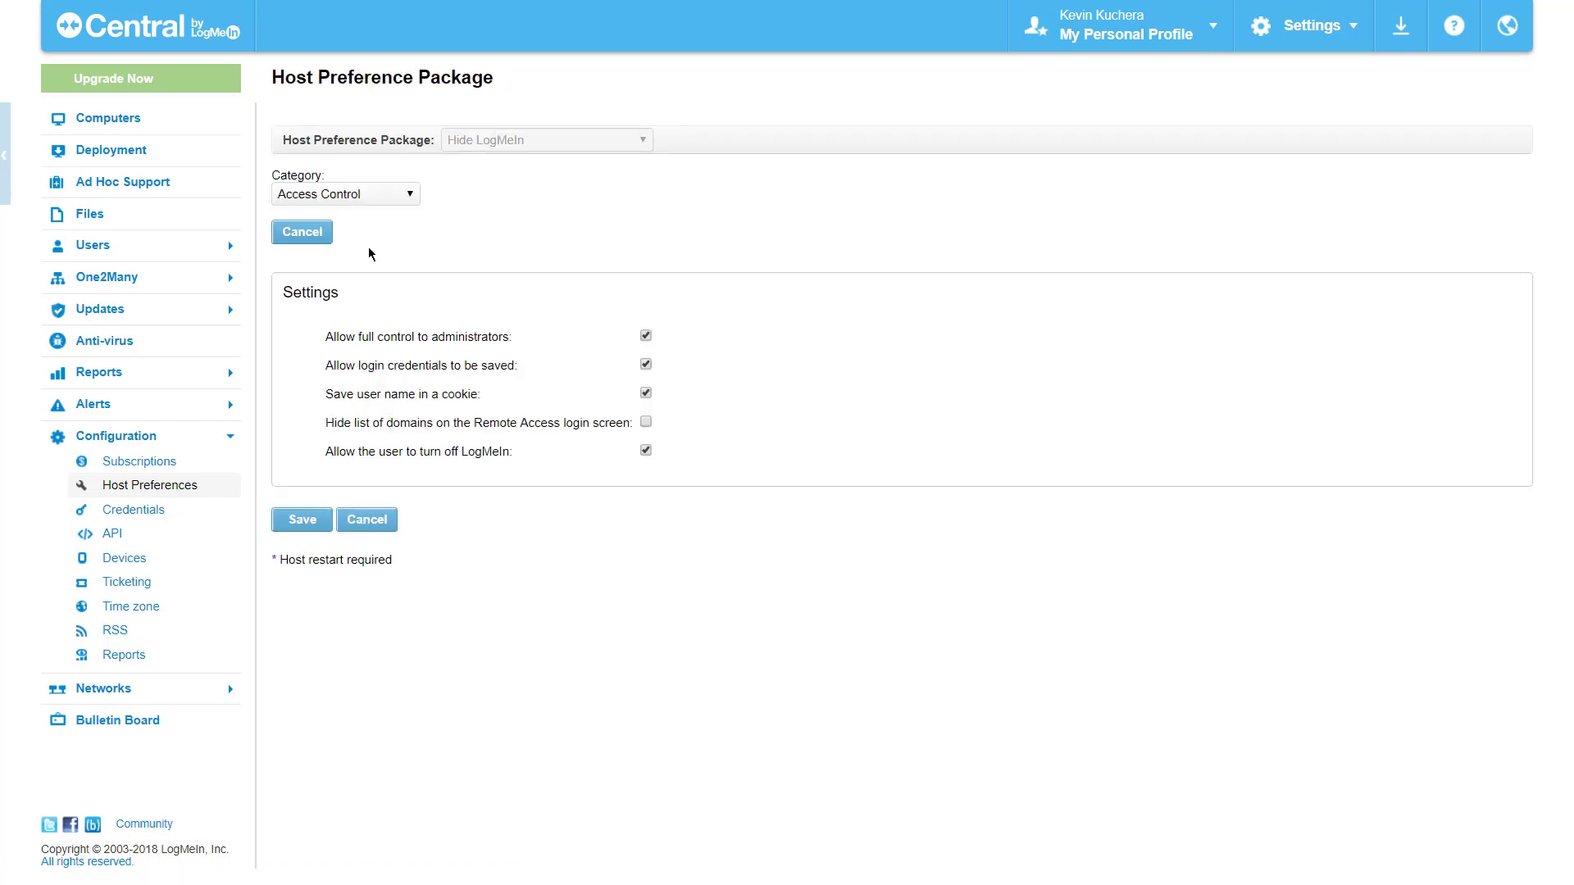
click(645, 451)
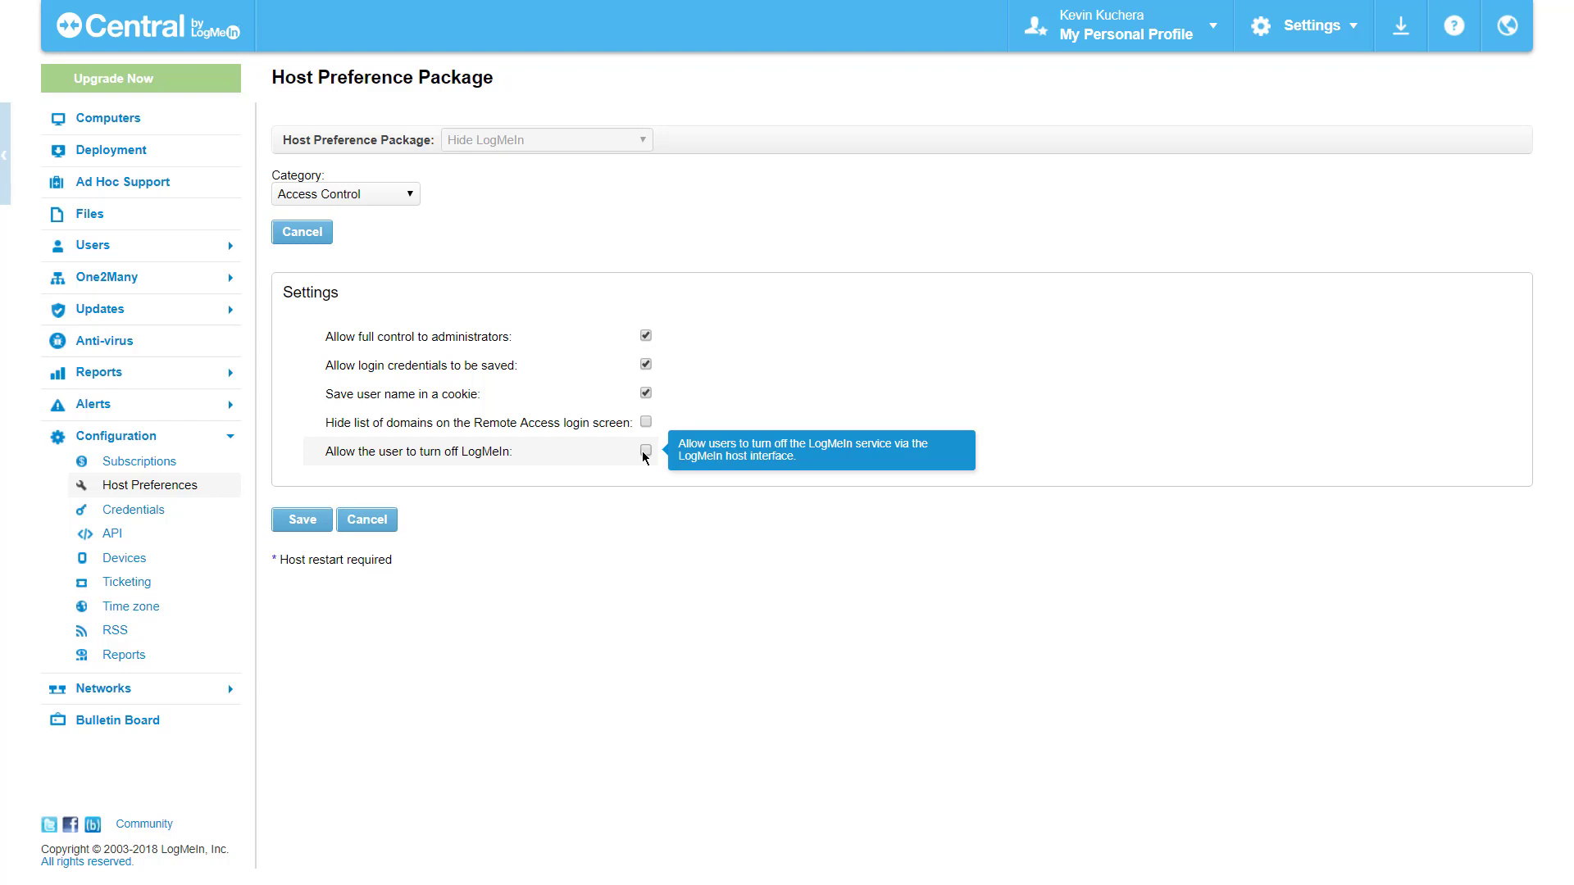
click(313, 525)
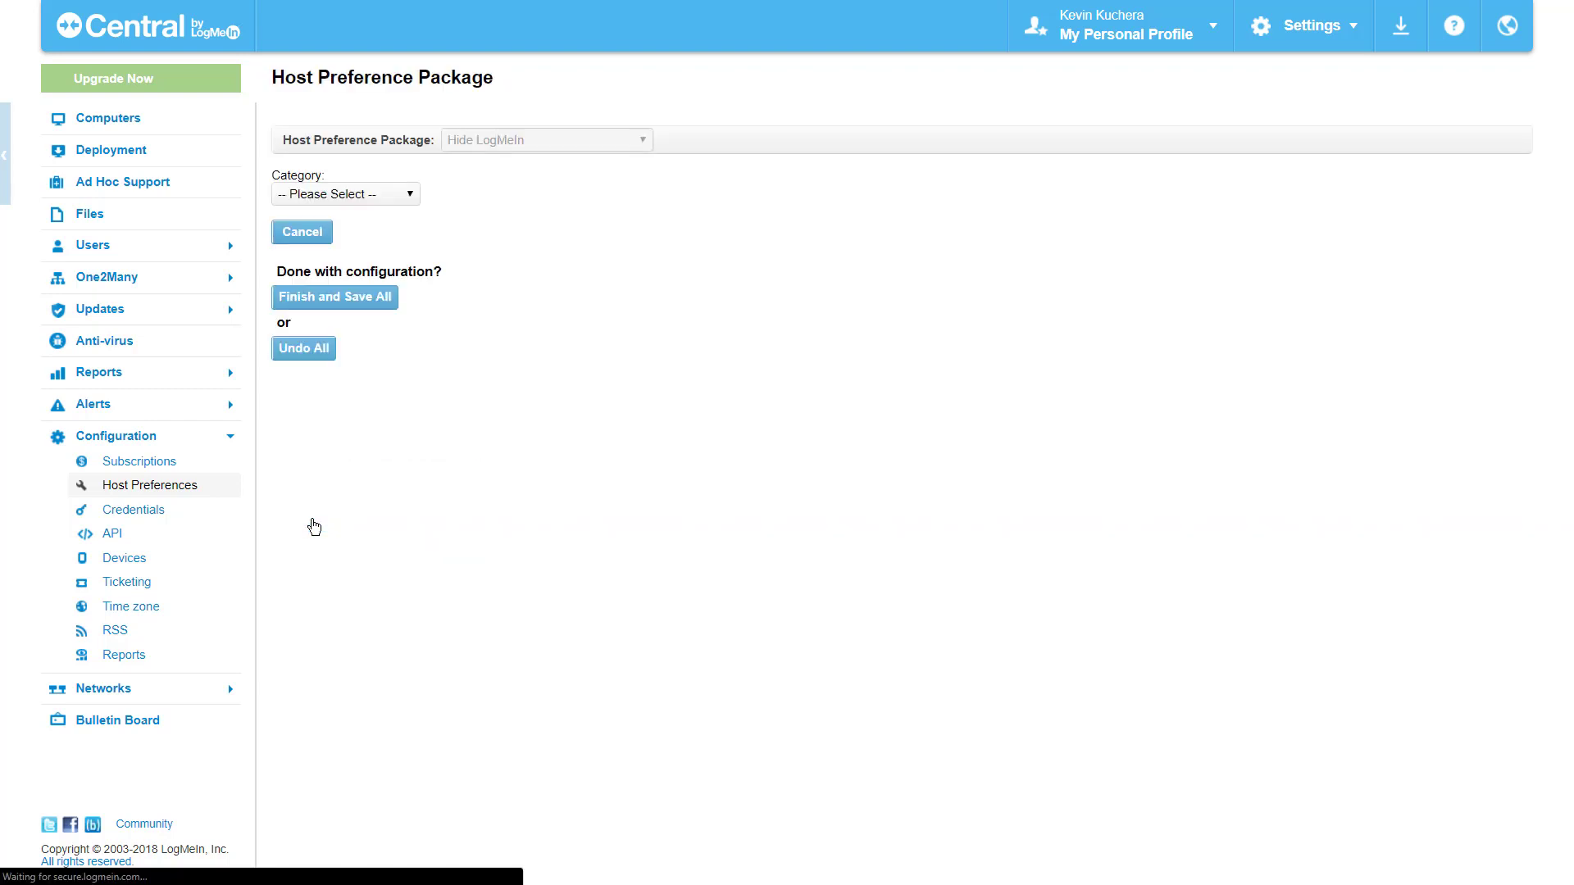
Hide the tray icon and LogMeIn Client in Appearance settings, then save all package settings
click(409, 195)
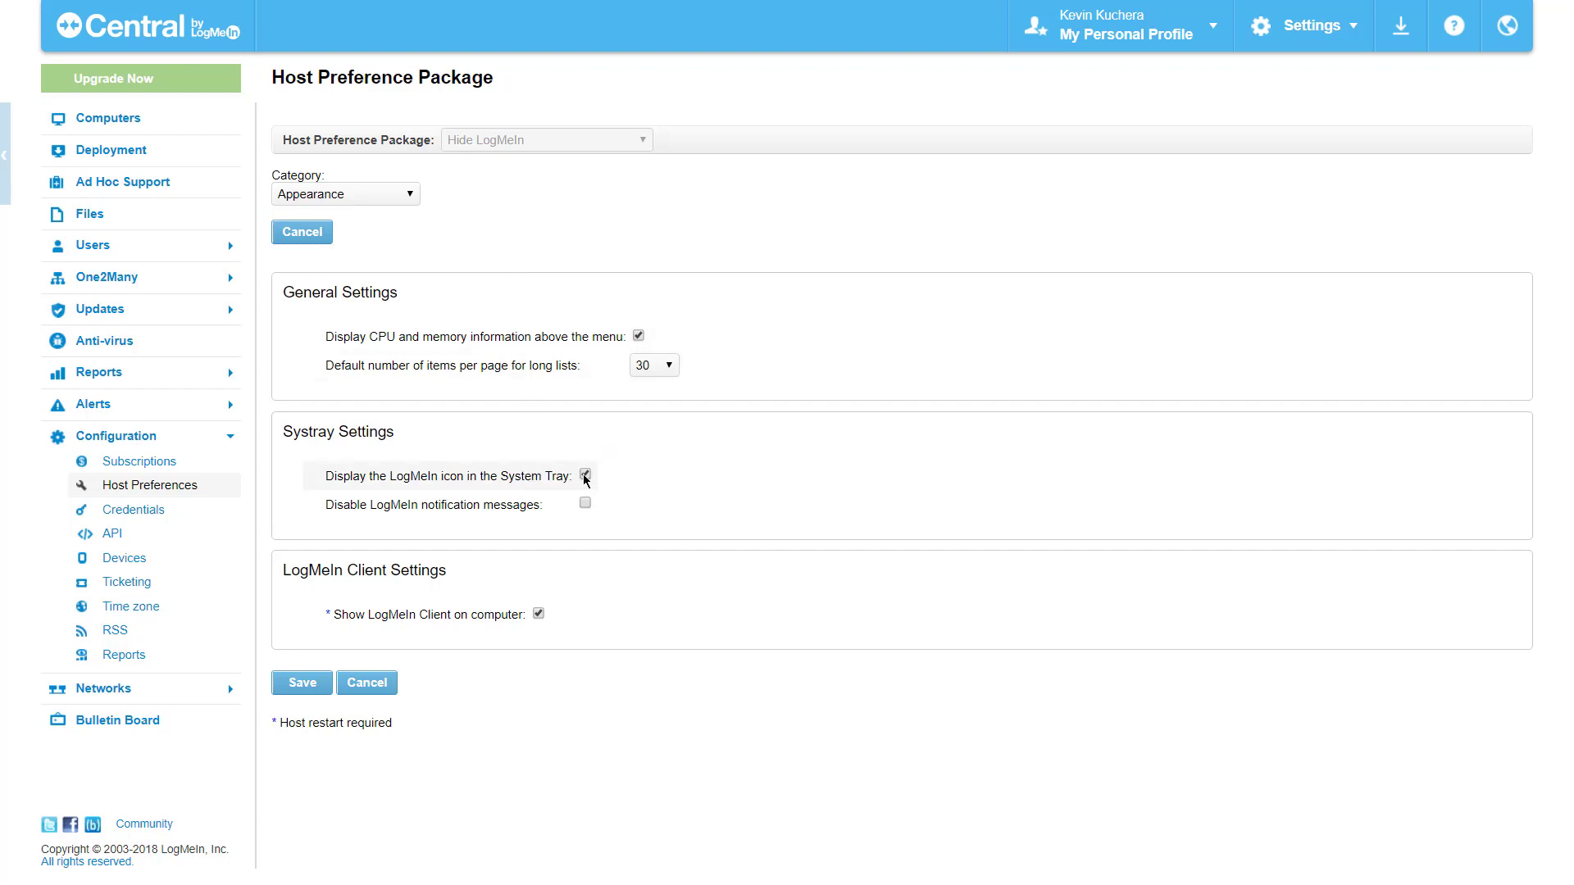
mouse_move(586, 480)
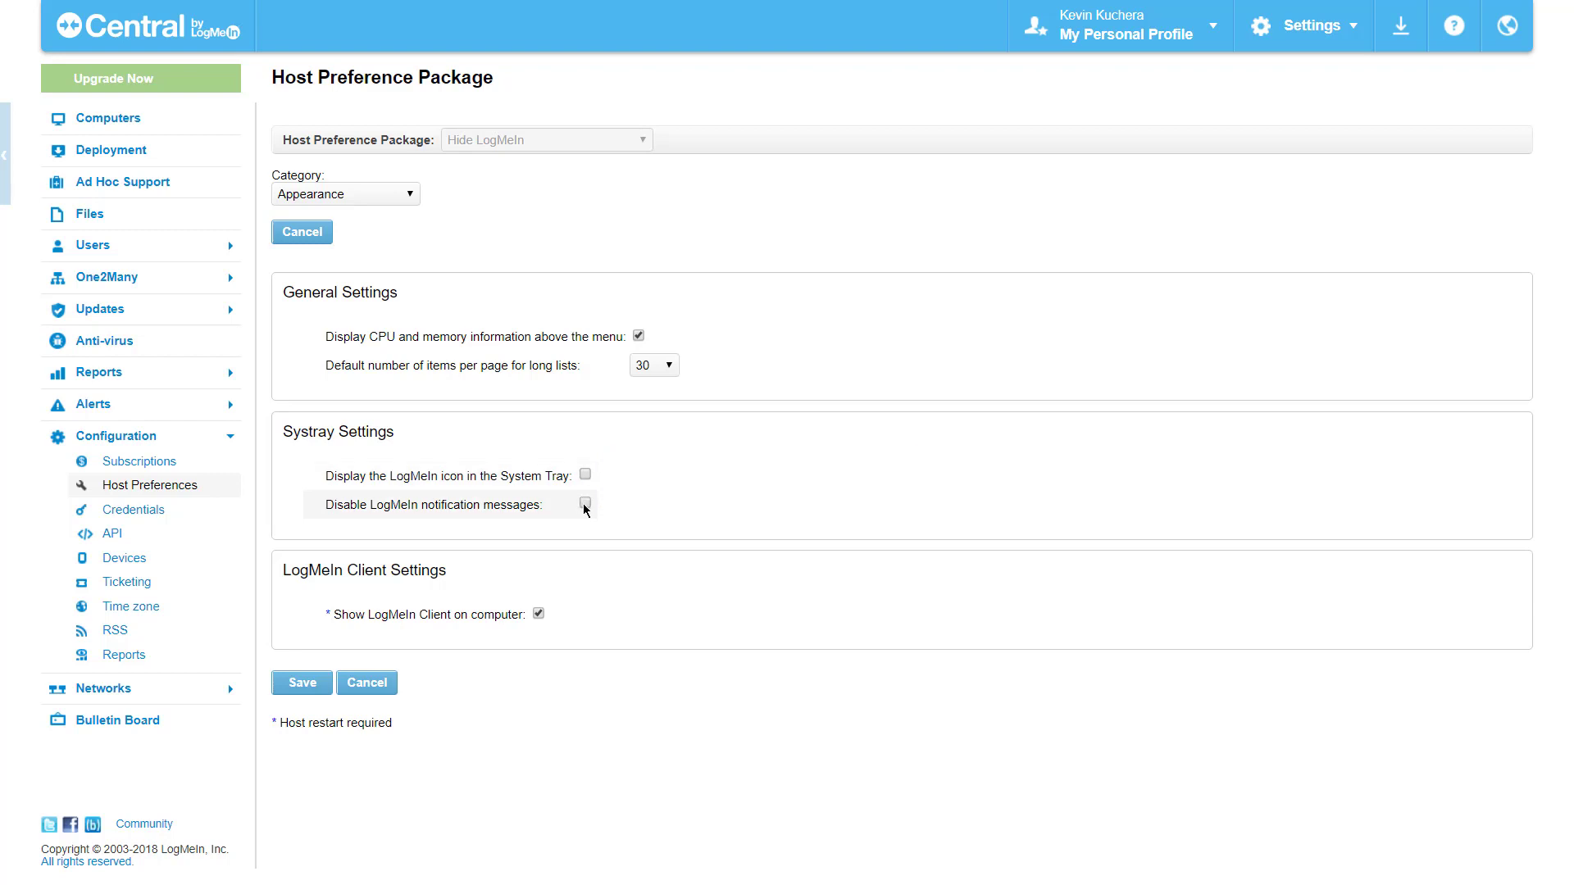
mouse_move(586, 509)
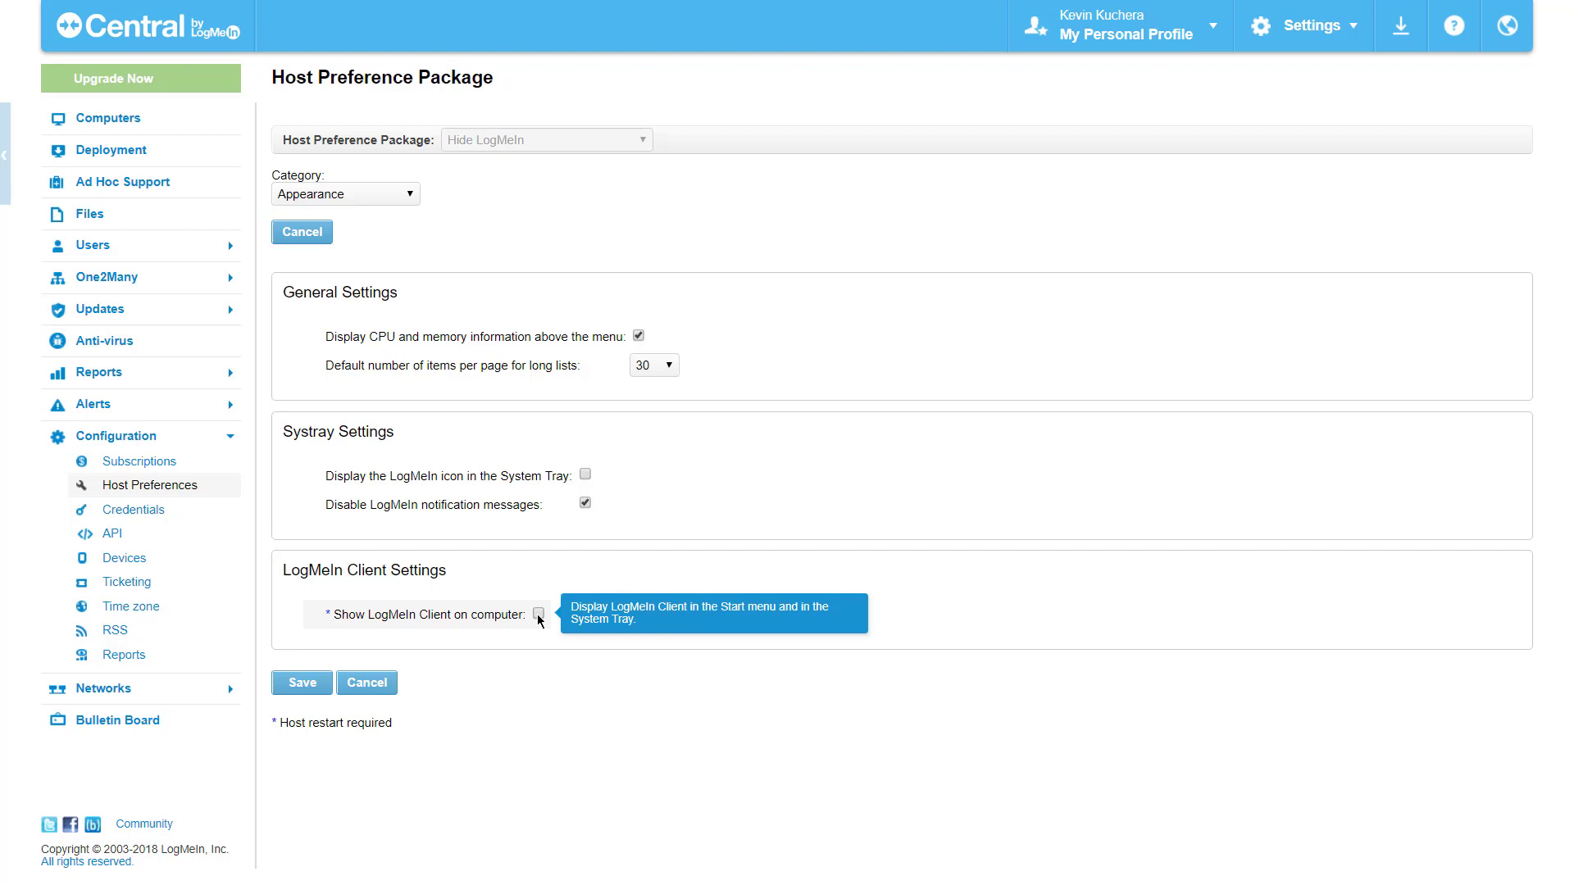
click(283, 688)
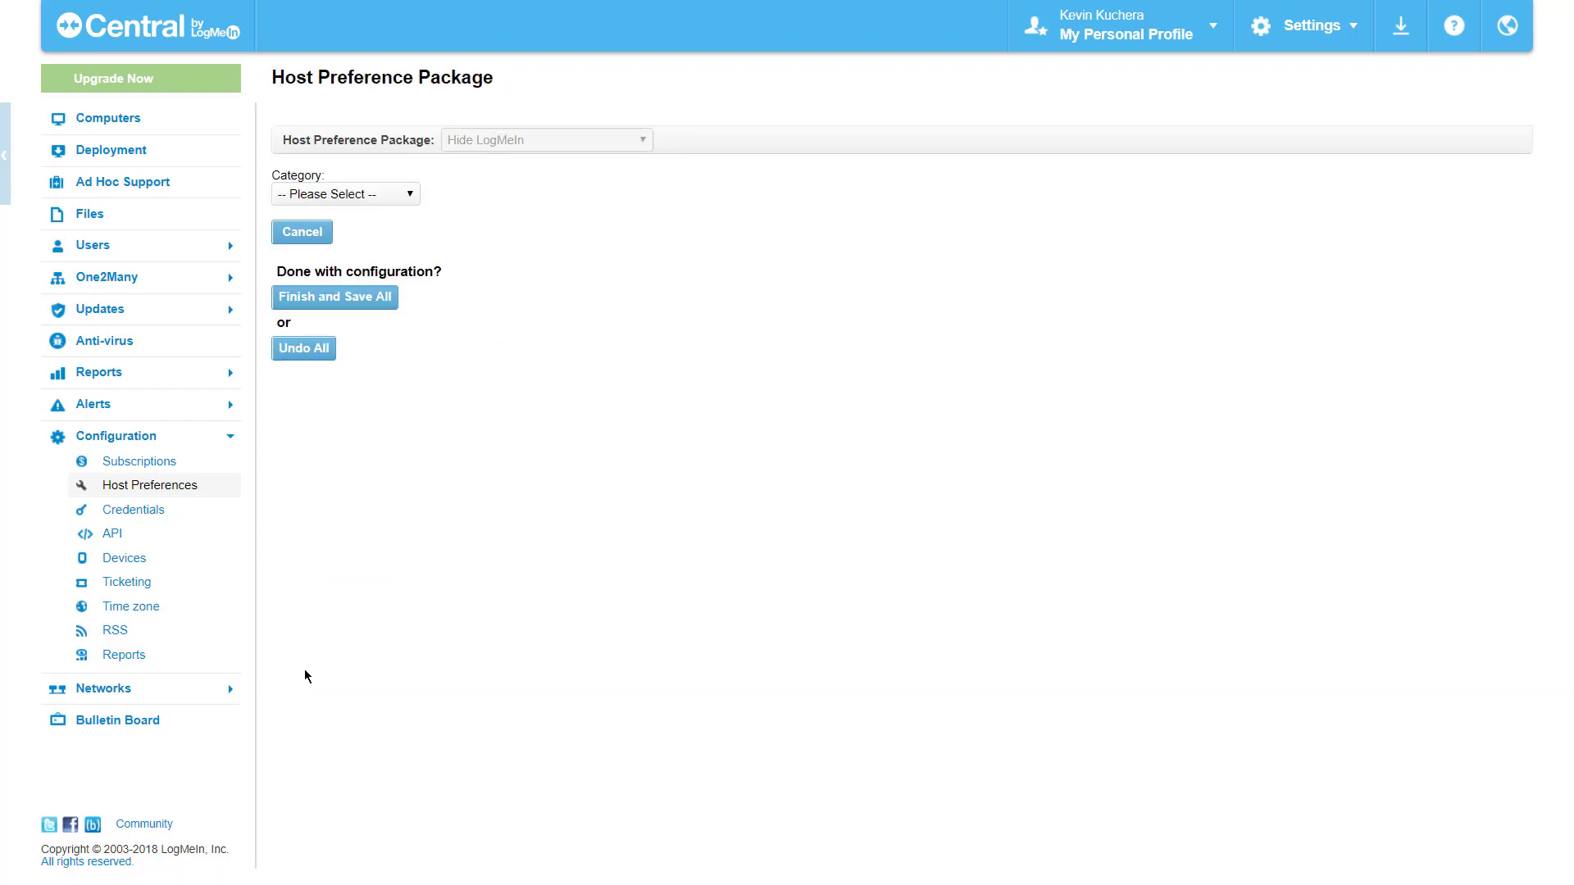
click(344, 302)
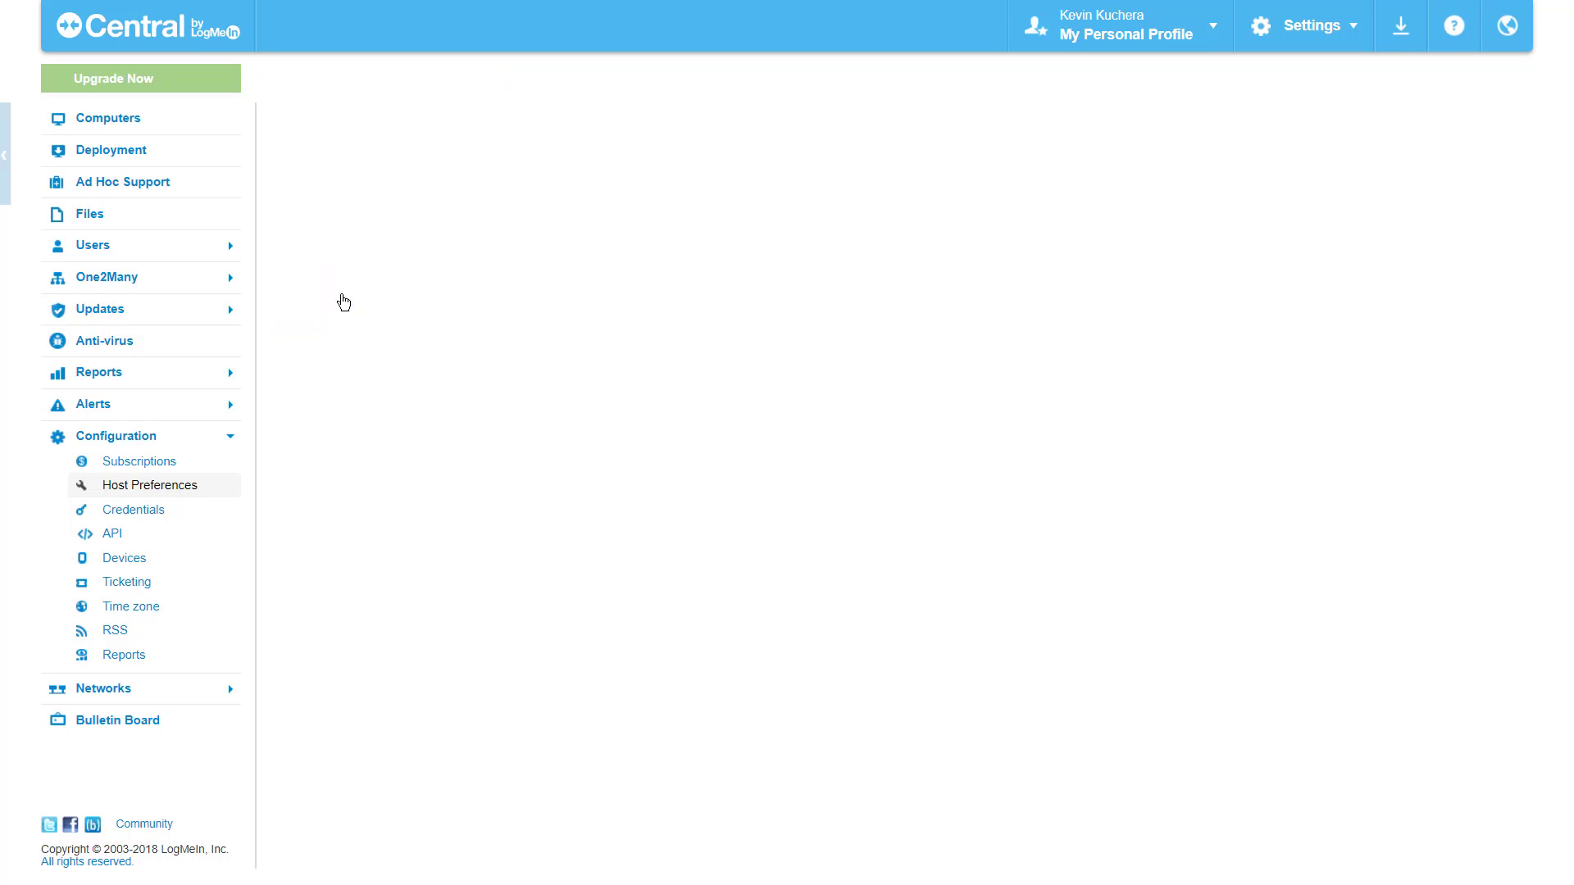
Assign the Guardian computer to the Hide LogMeIn package, save, and return to the package list
click(165, 492)
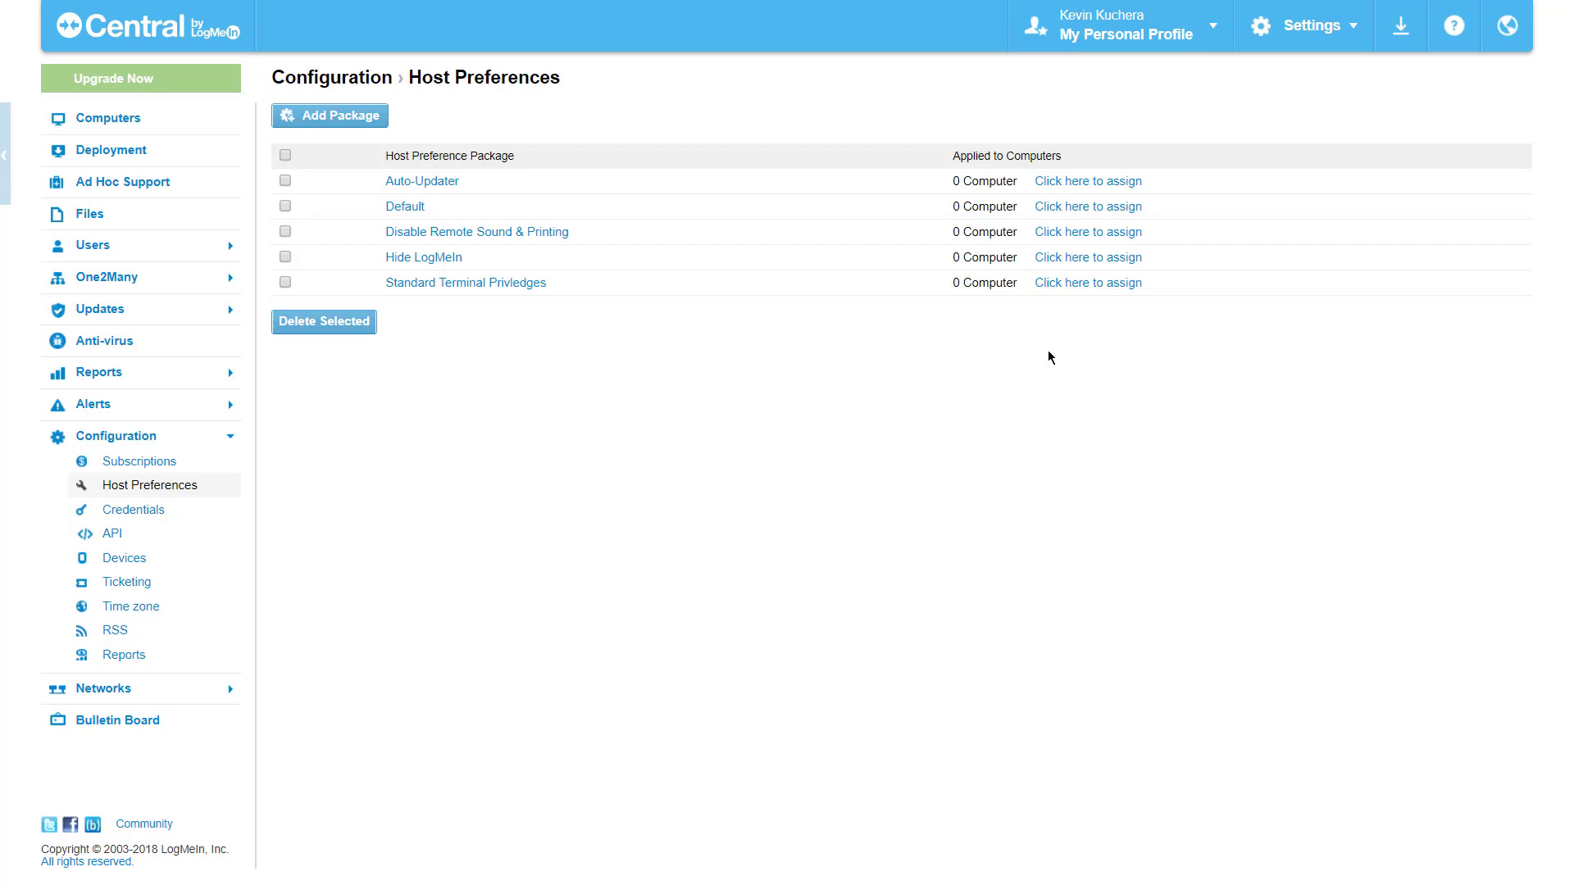
click(1095, 259)
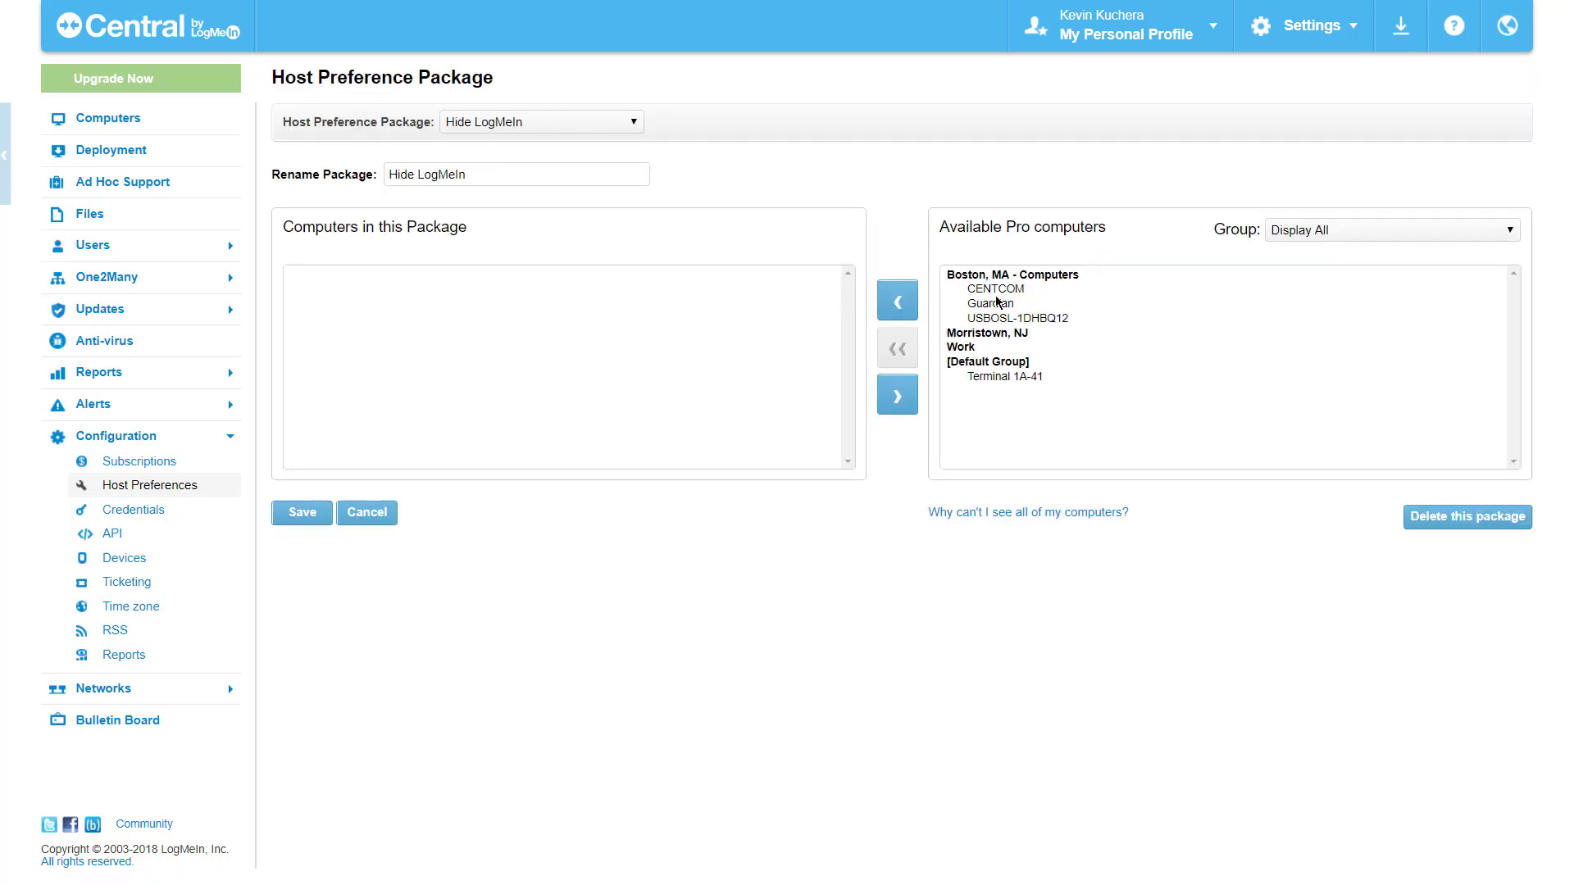
click(997, 303)
click(898, 302)
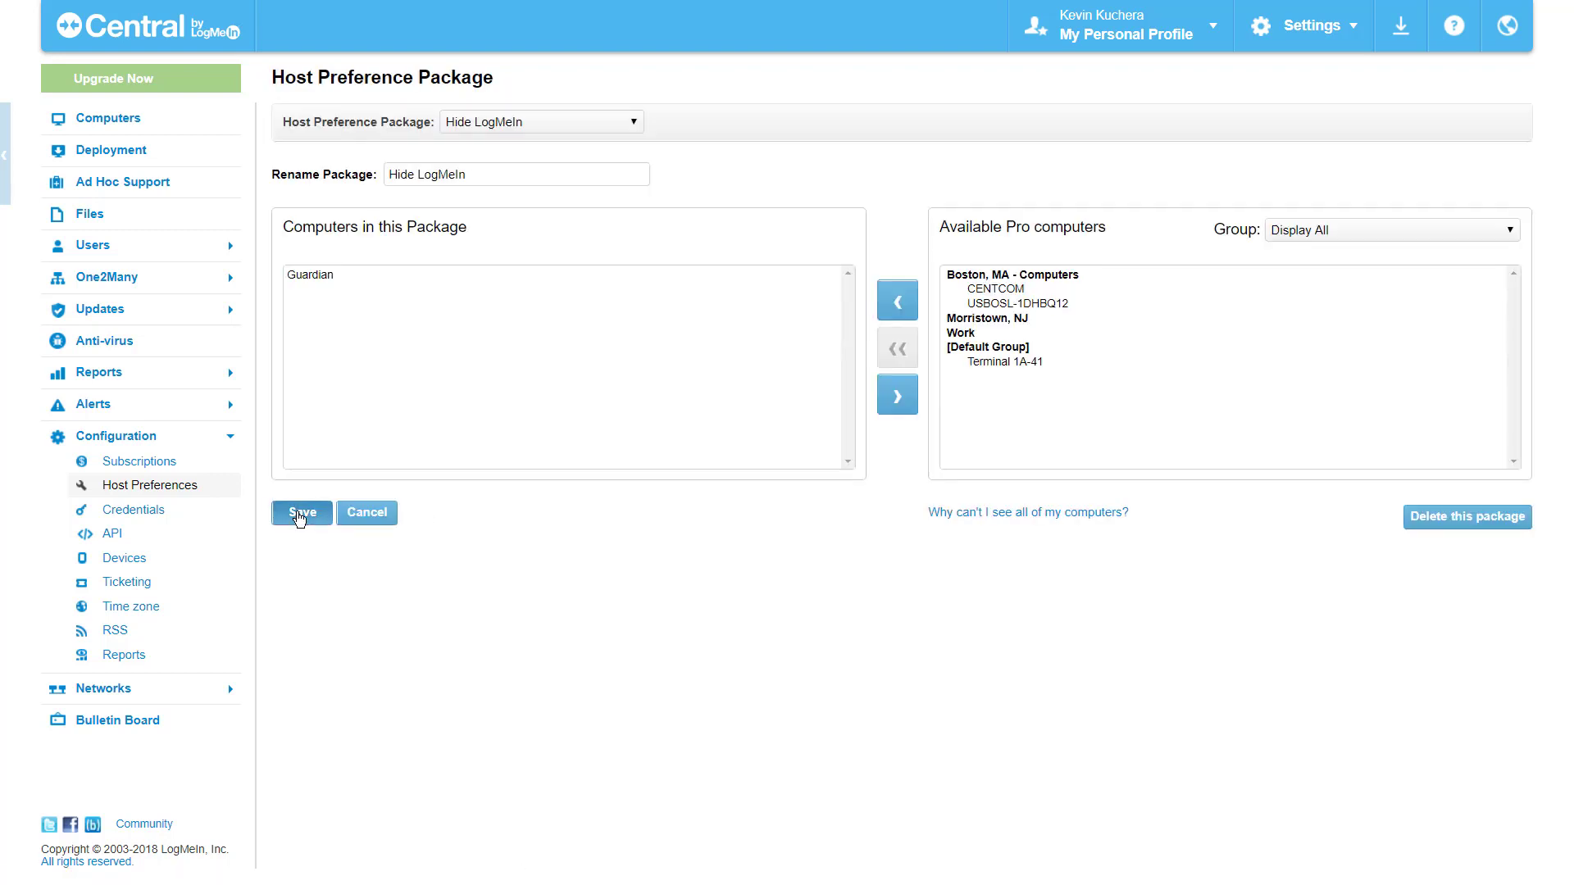
click(301, 513)
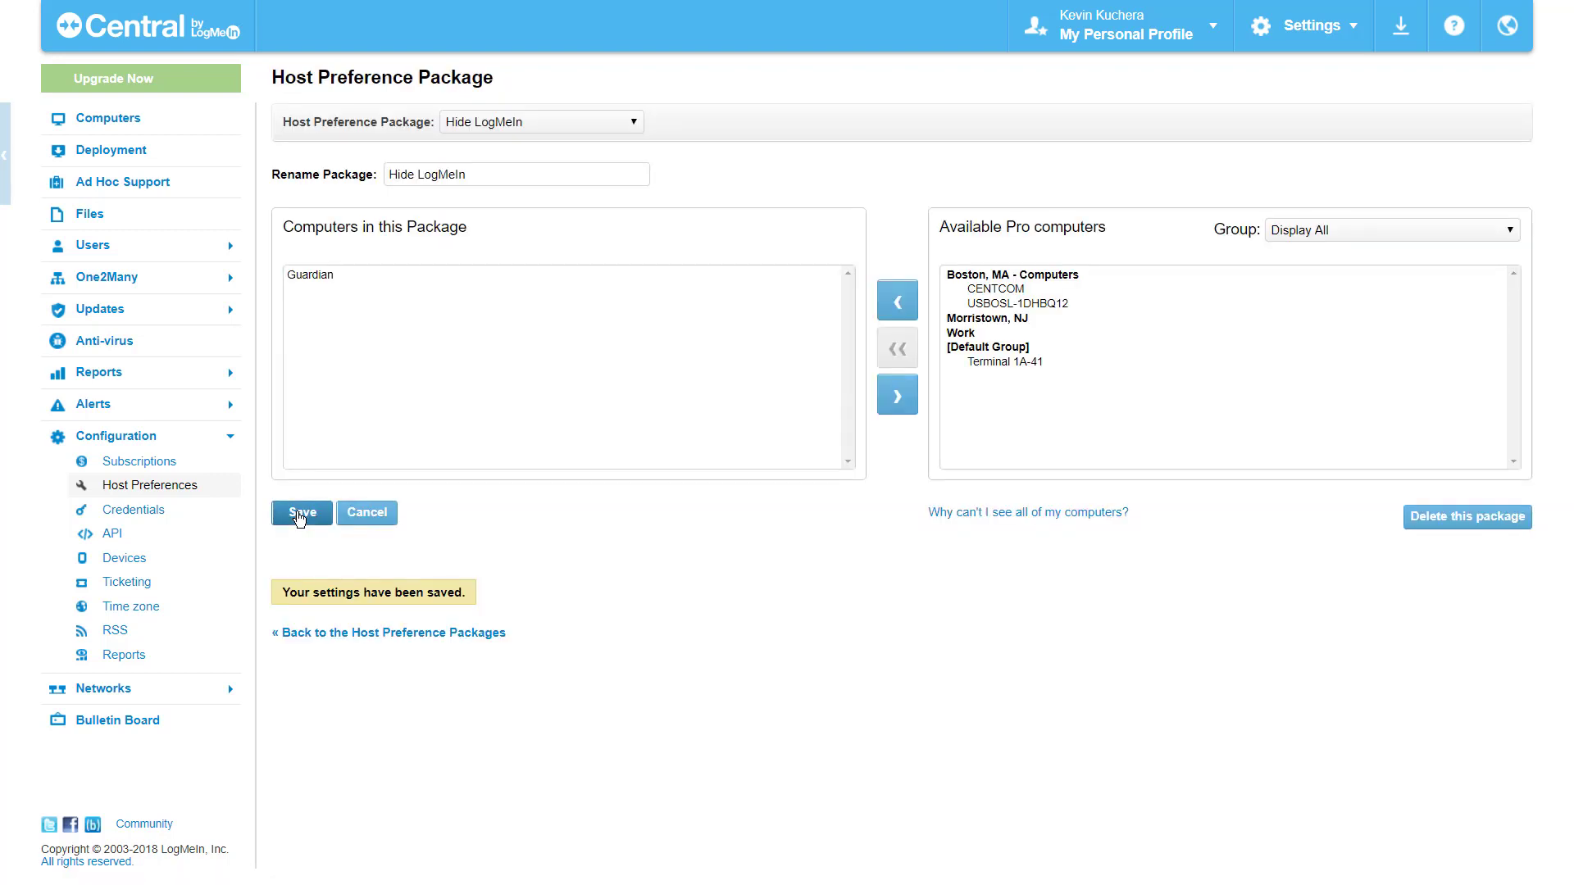
click(175, 490)
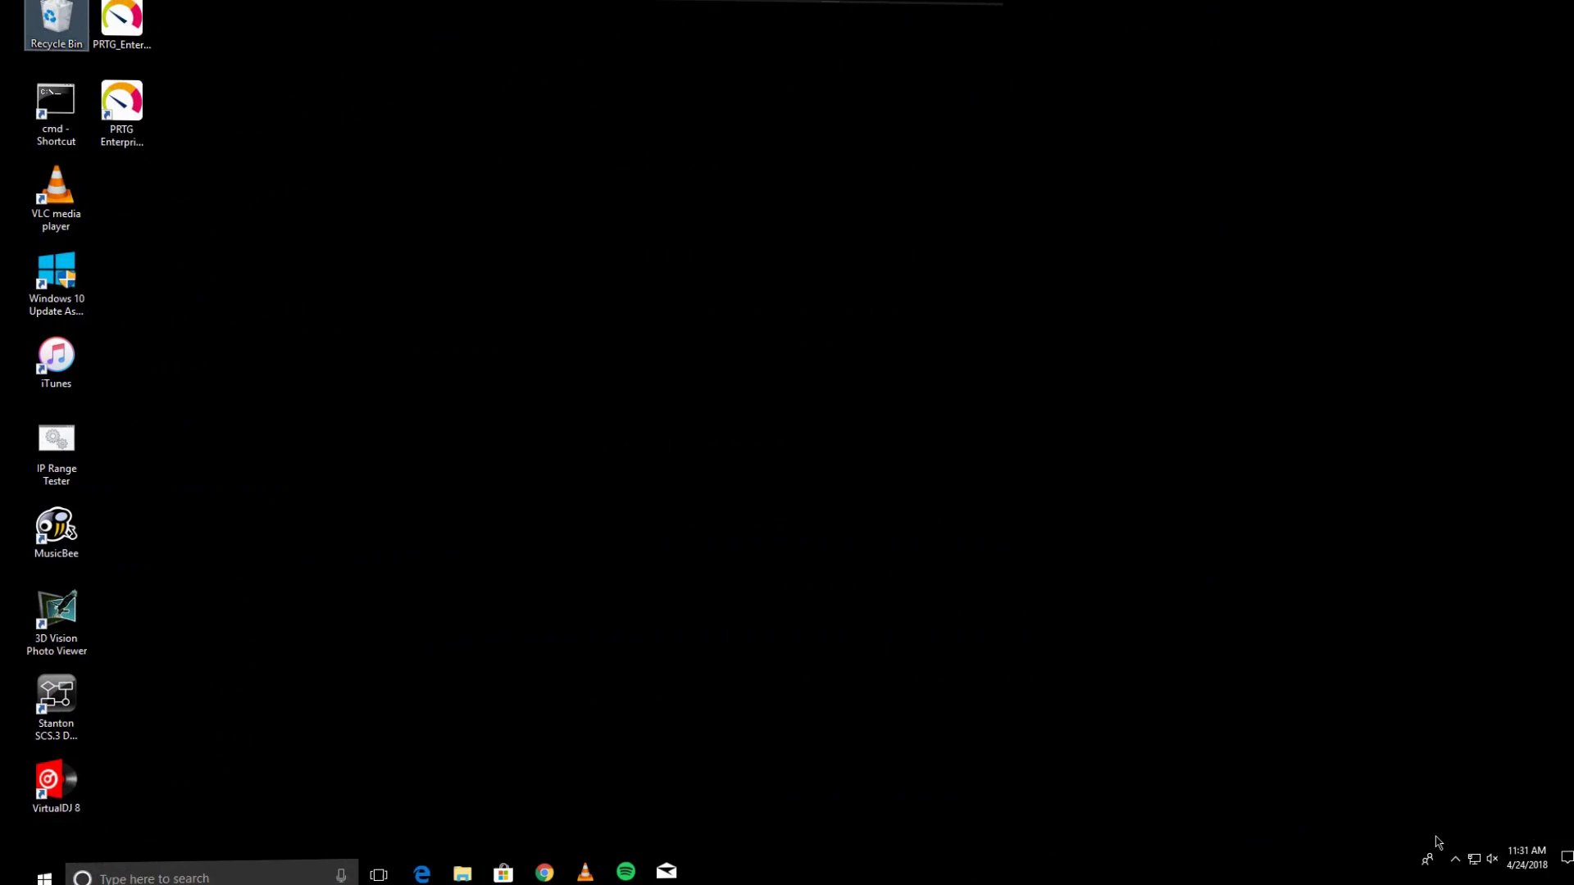
Launch LogMeIn Control Panel via a Start search for 'logmein', view Overview, then Options
click(1429, 871)
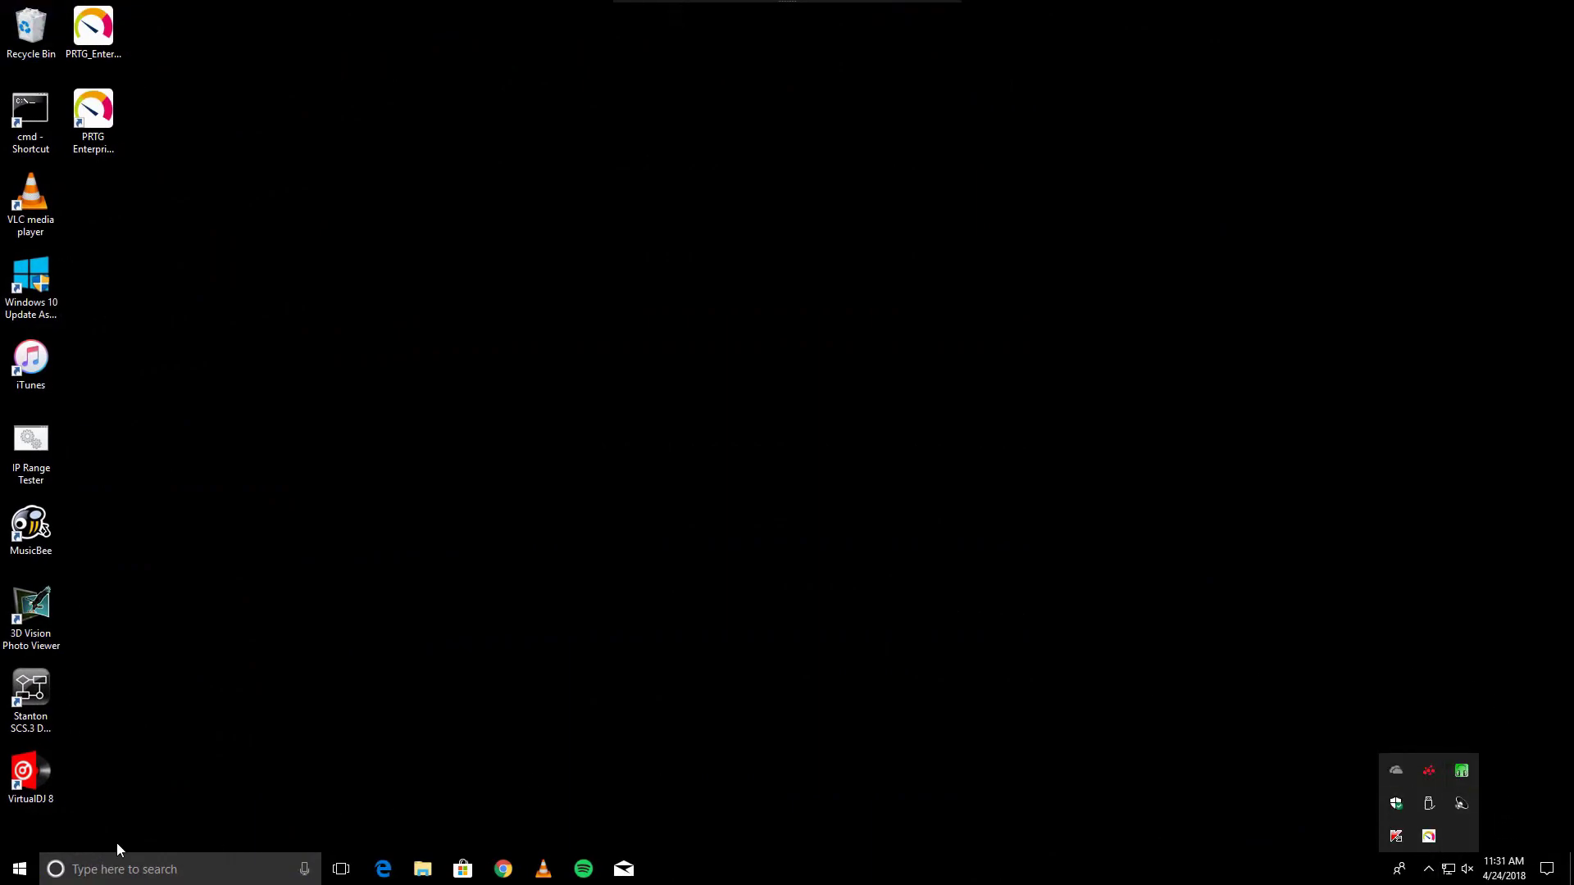
click(20, 870)
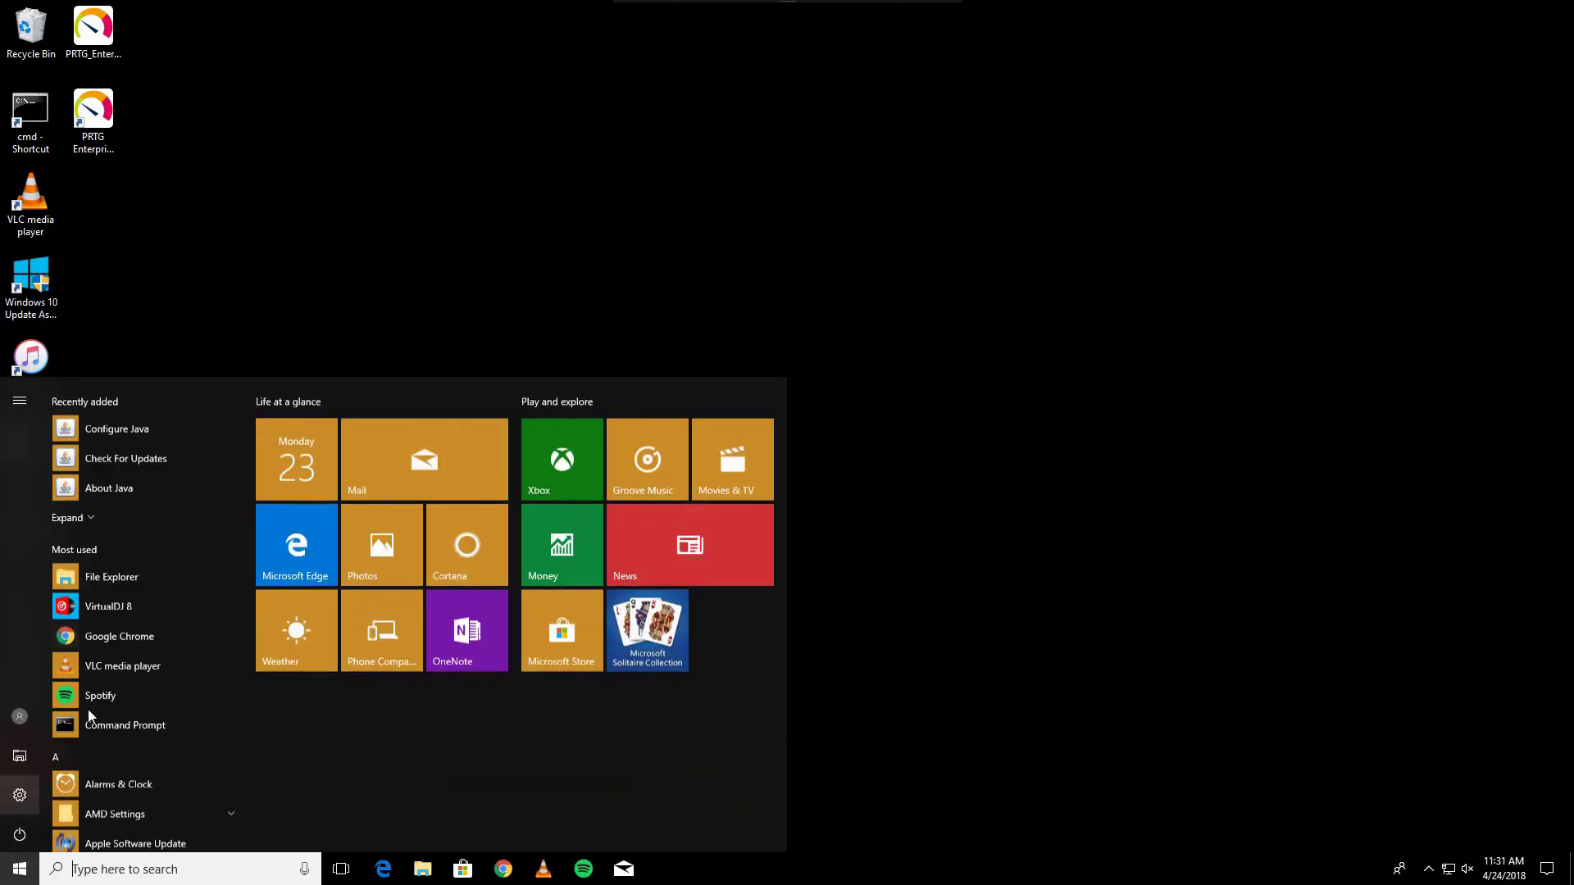
text(logmein)
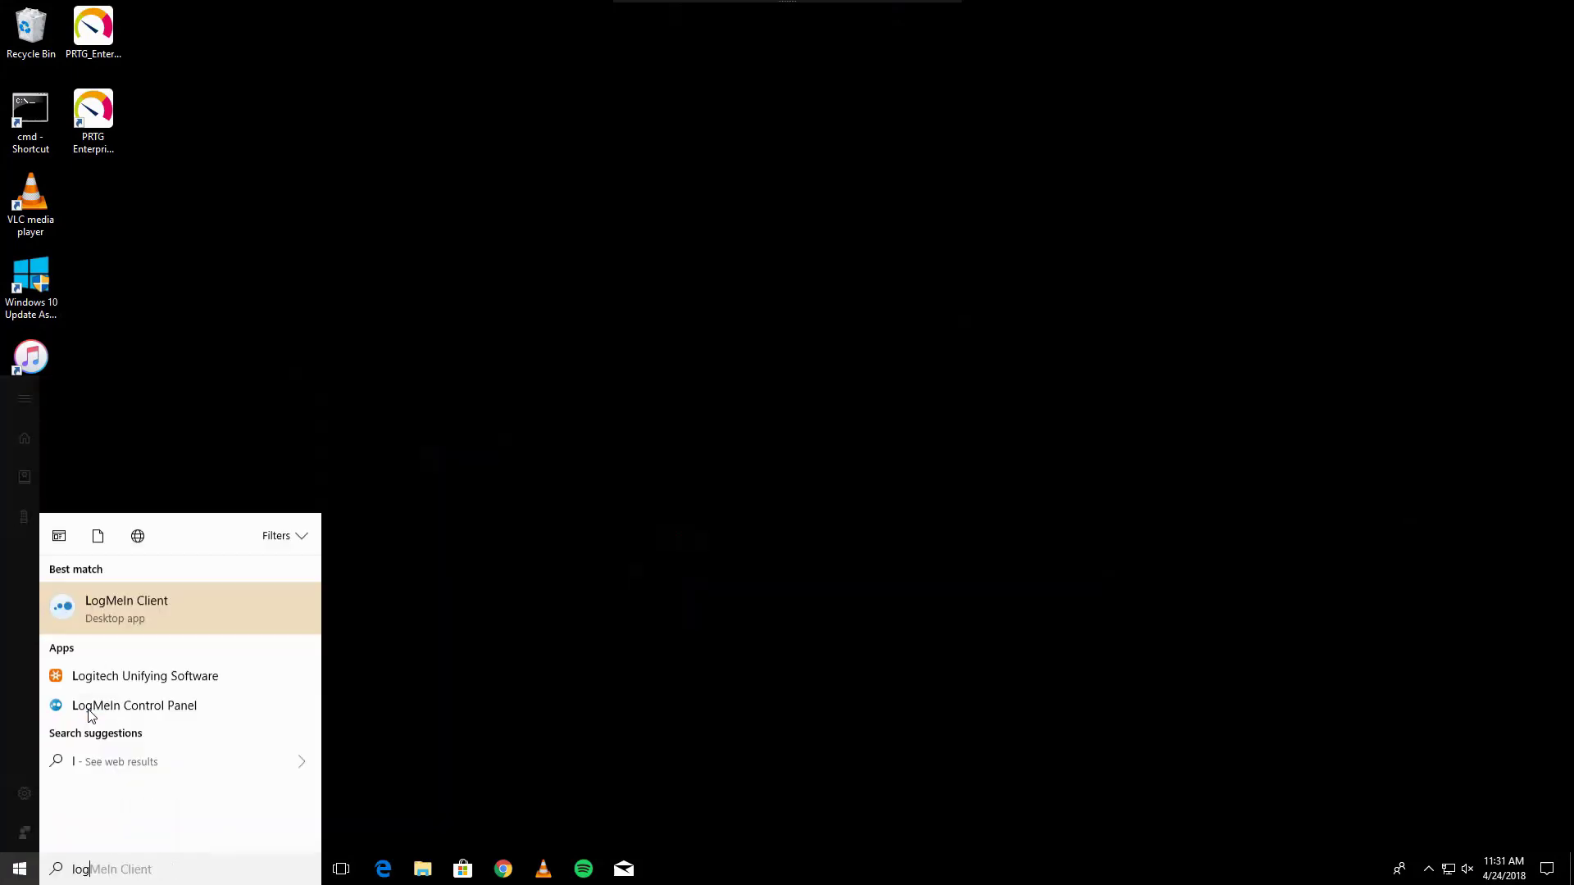
click(141, 541)
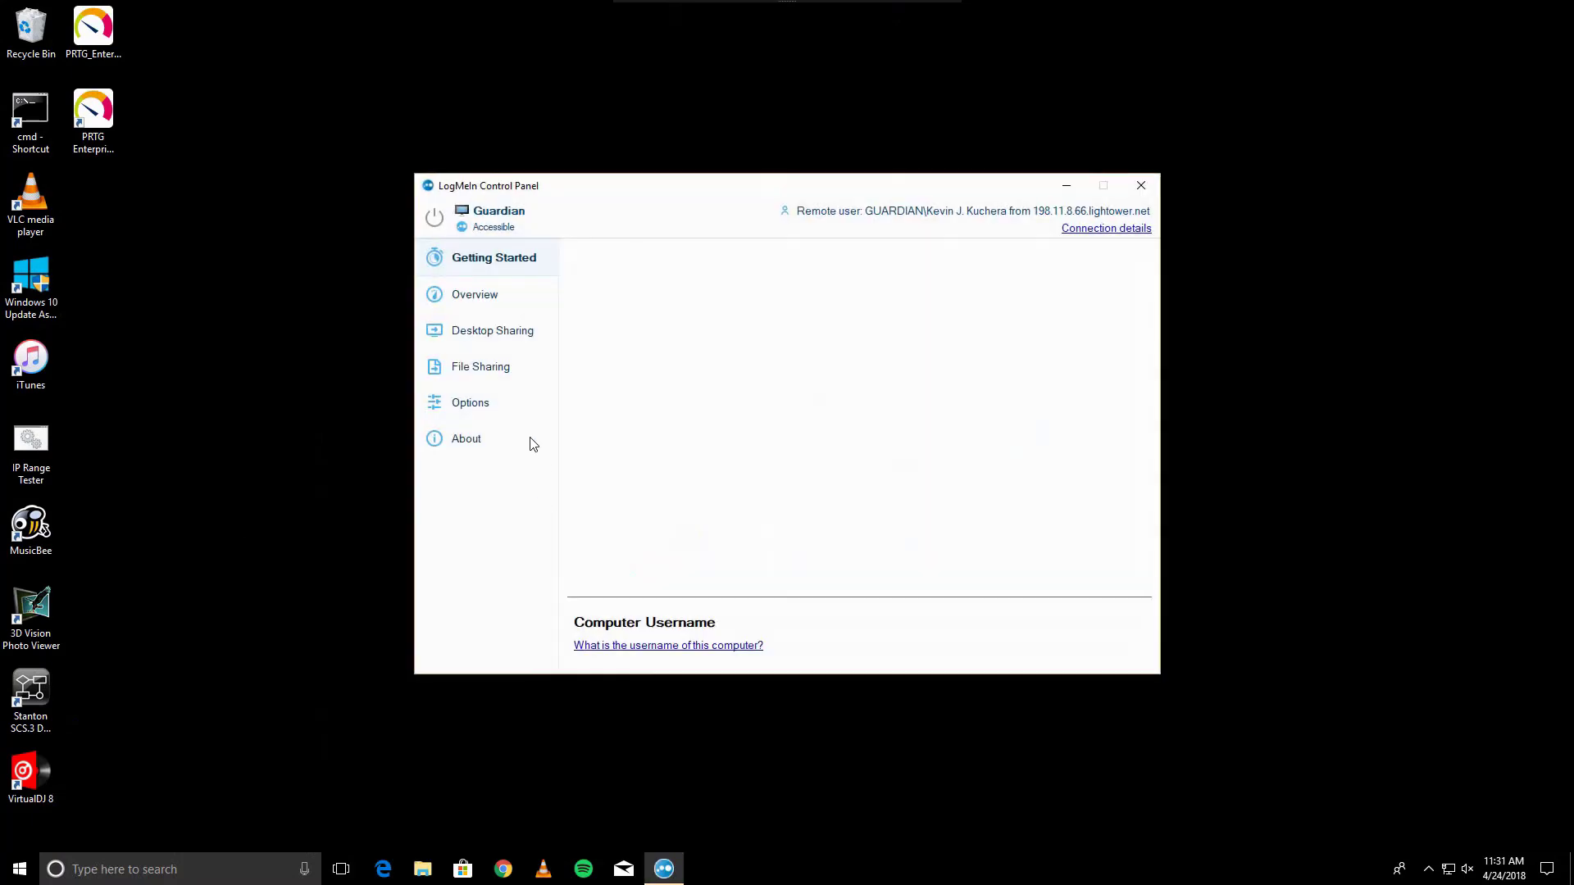
click(543, 300)
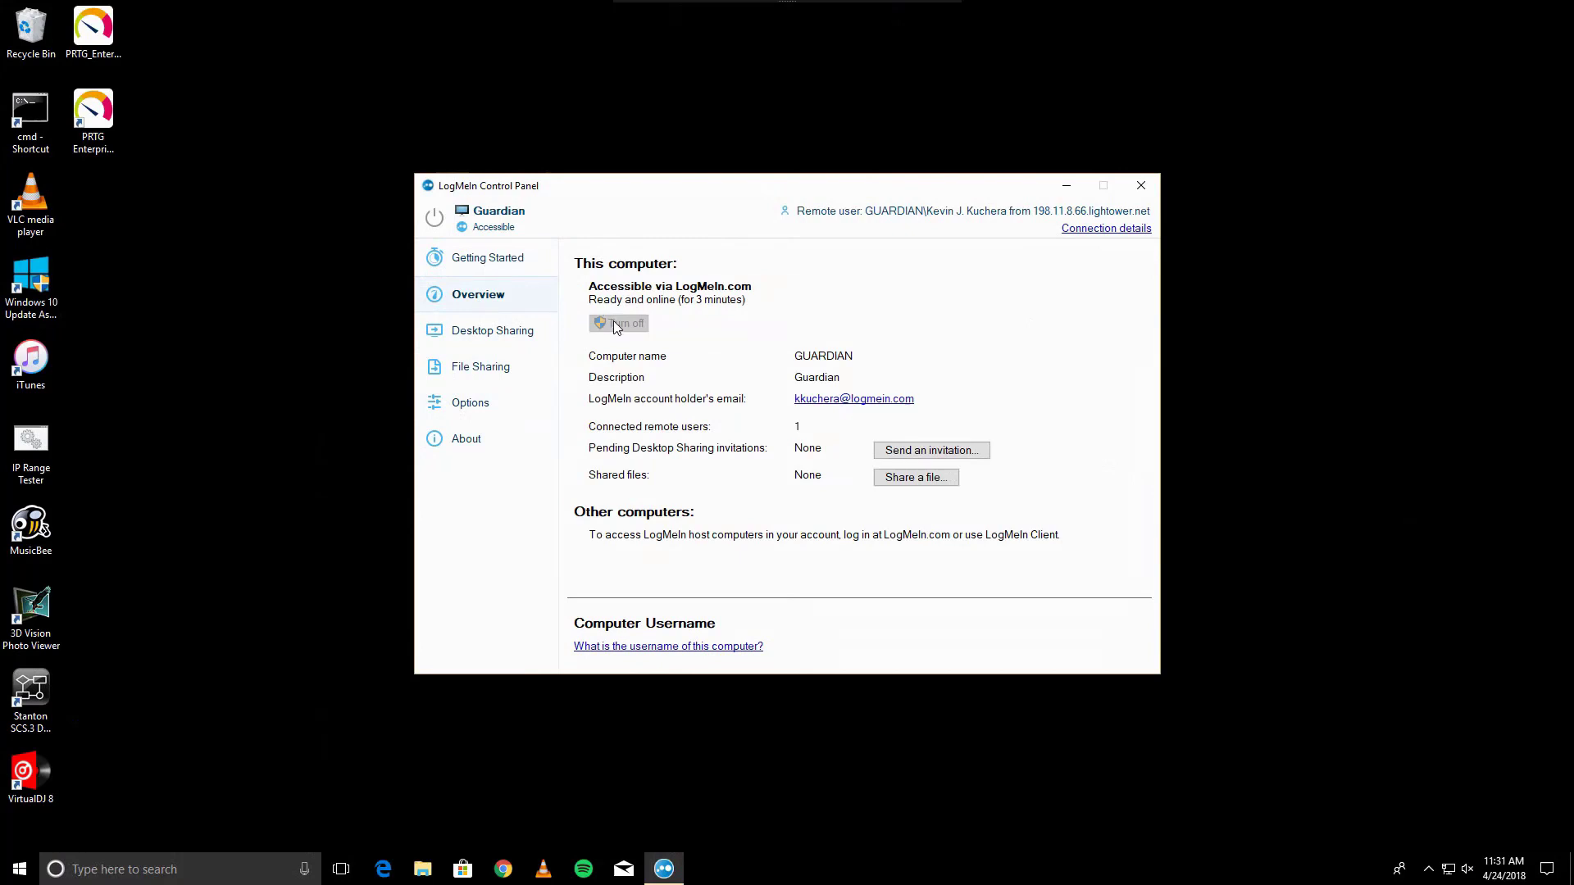
click(502, 405)
click(626, 448)
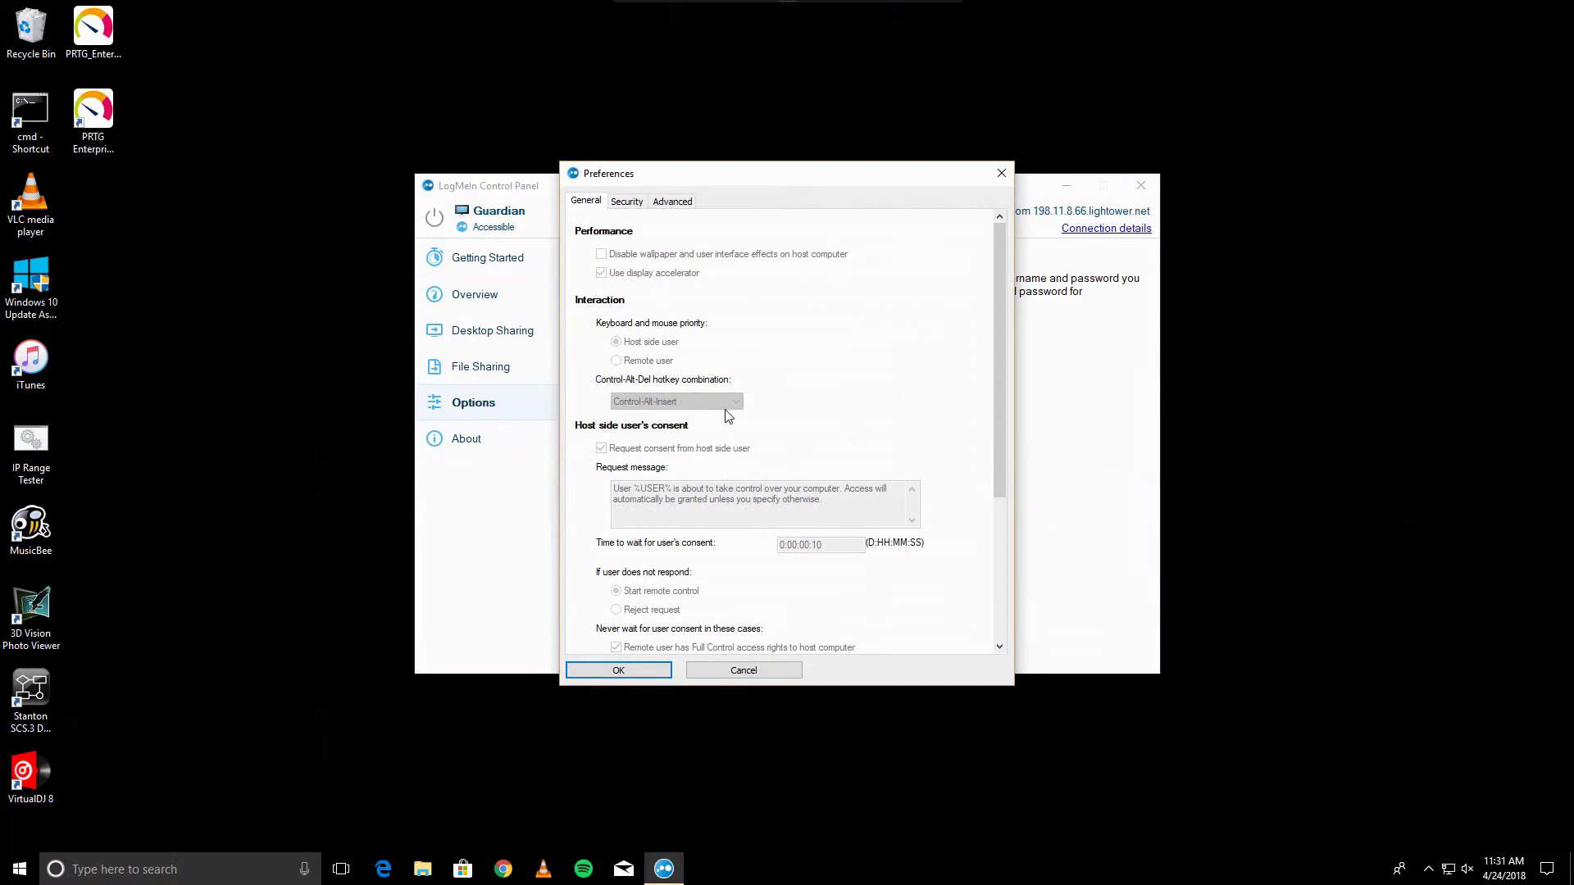
scroll(726, 416, down, 4)
scroll(726, 416, down, 1)
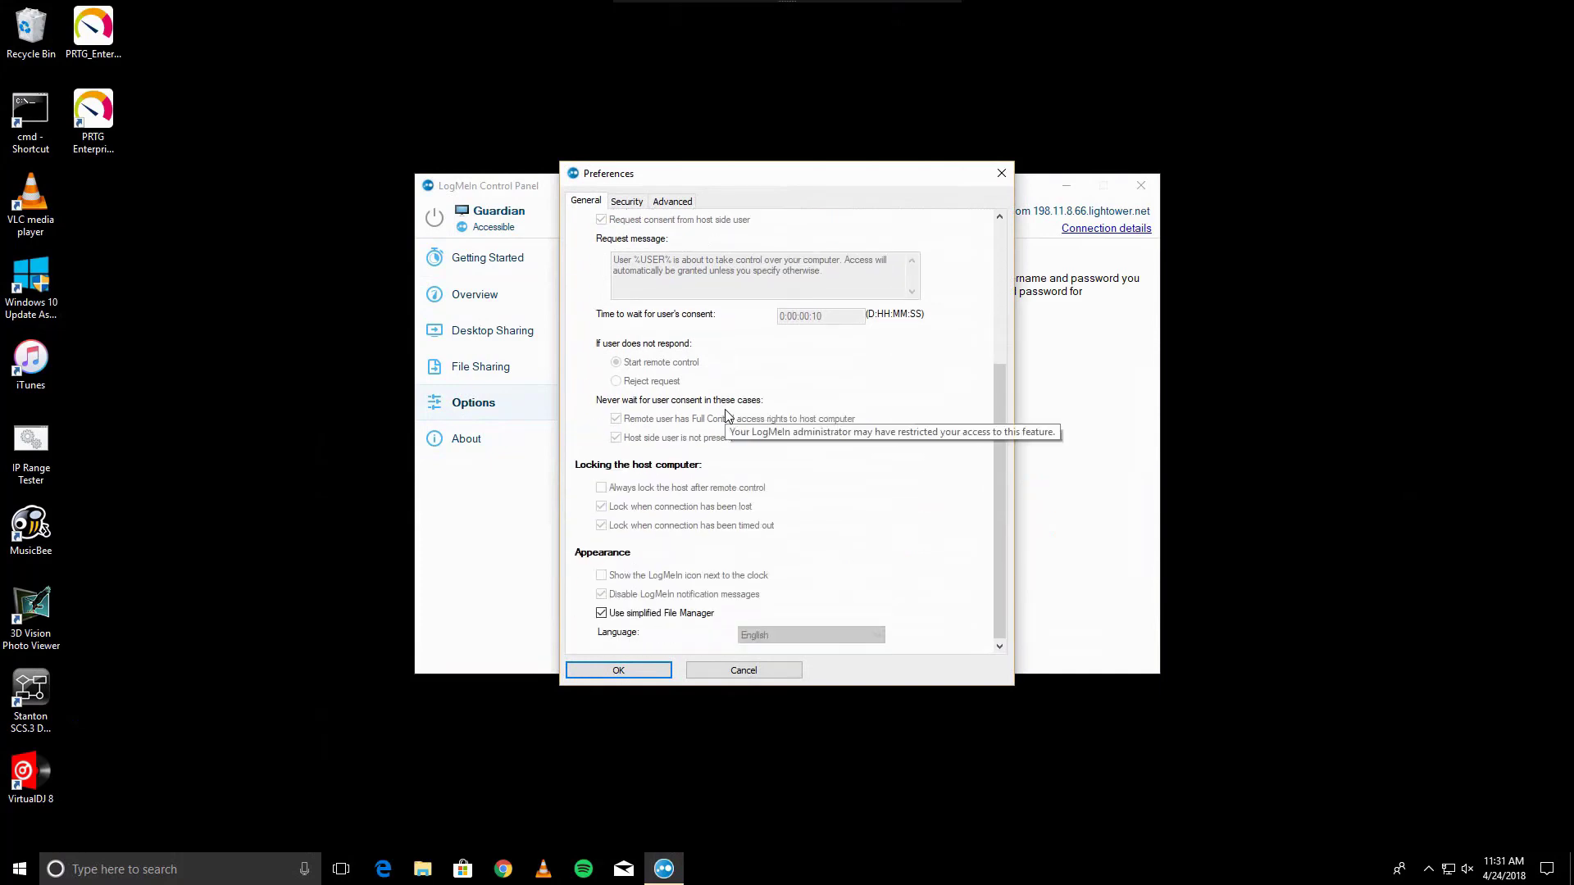
scroll(726, 416, up, 5)
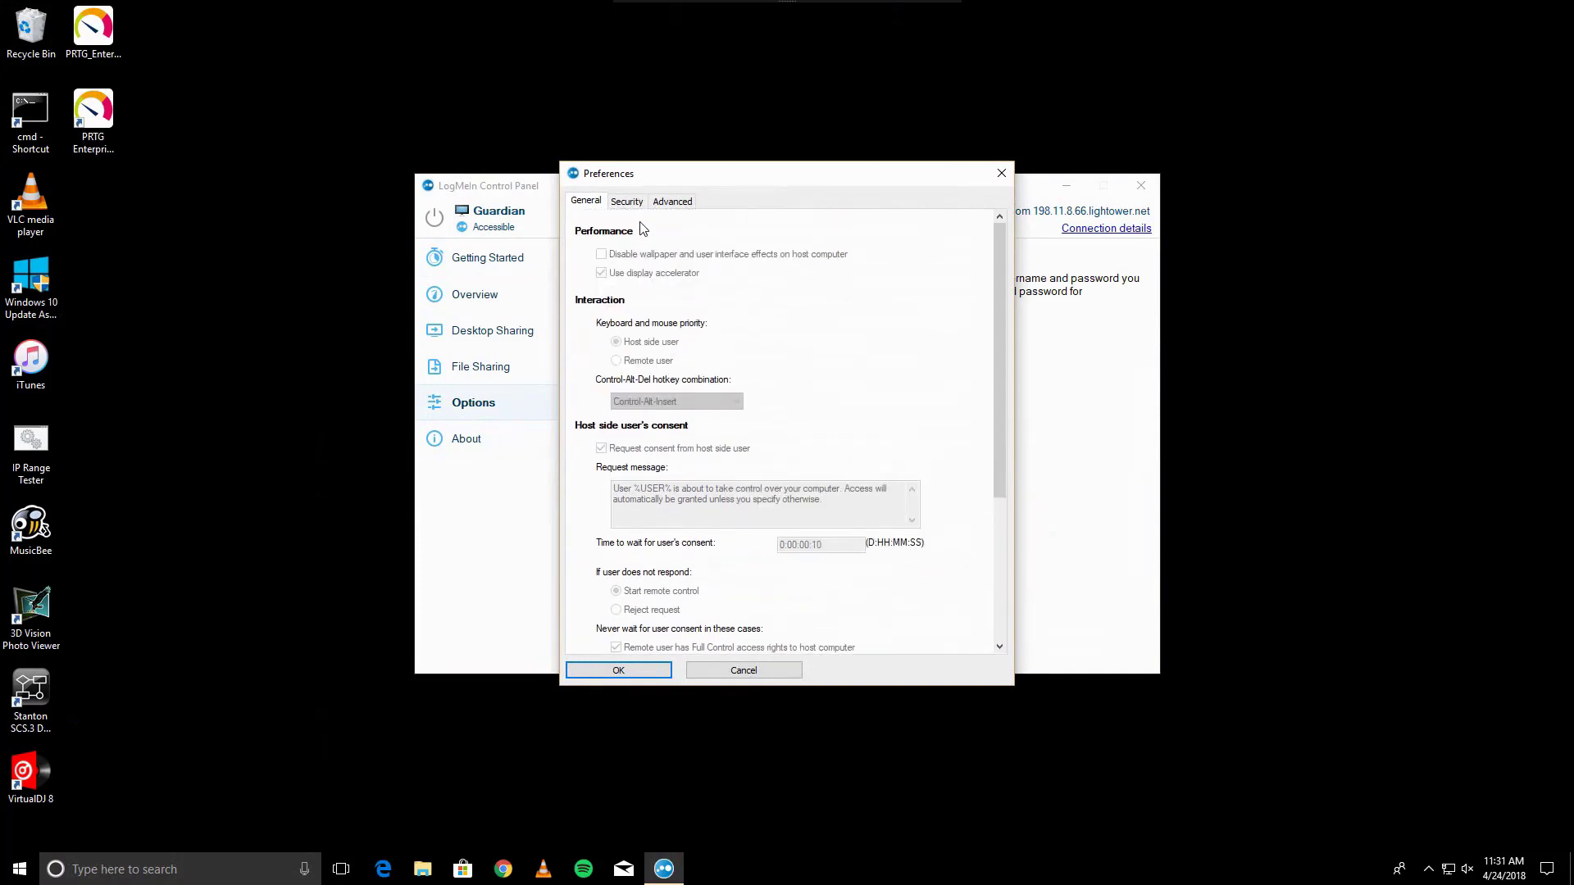
click(627, 201)
scroll(801, 324, down, 2)
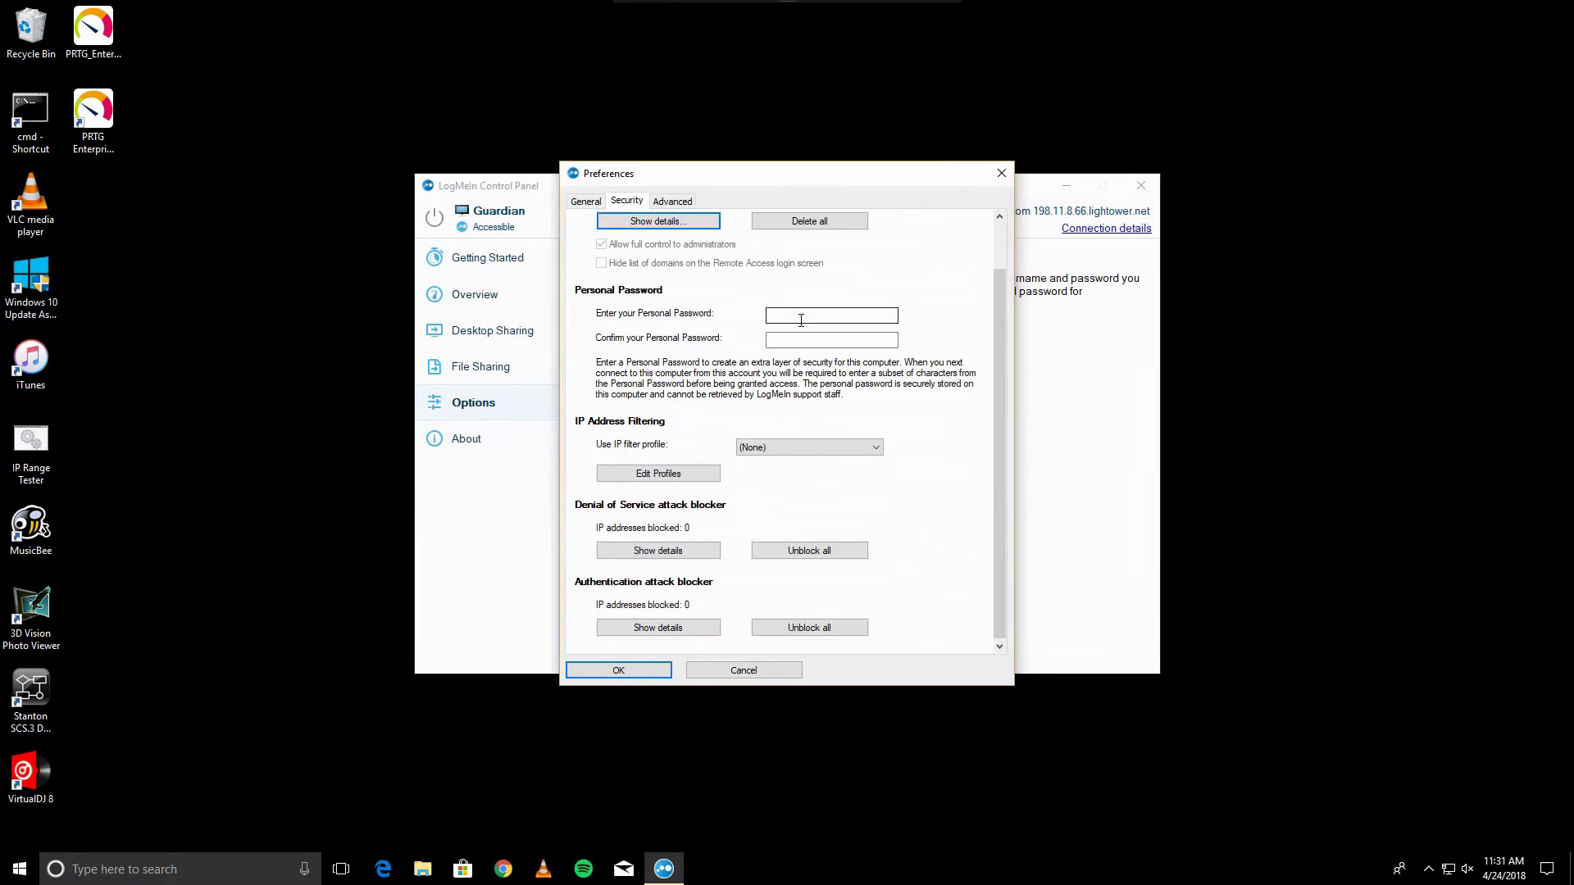
scroll(801, 325, up, 2)
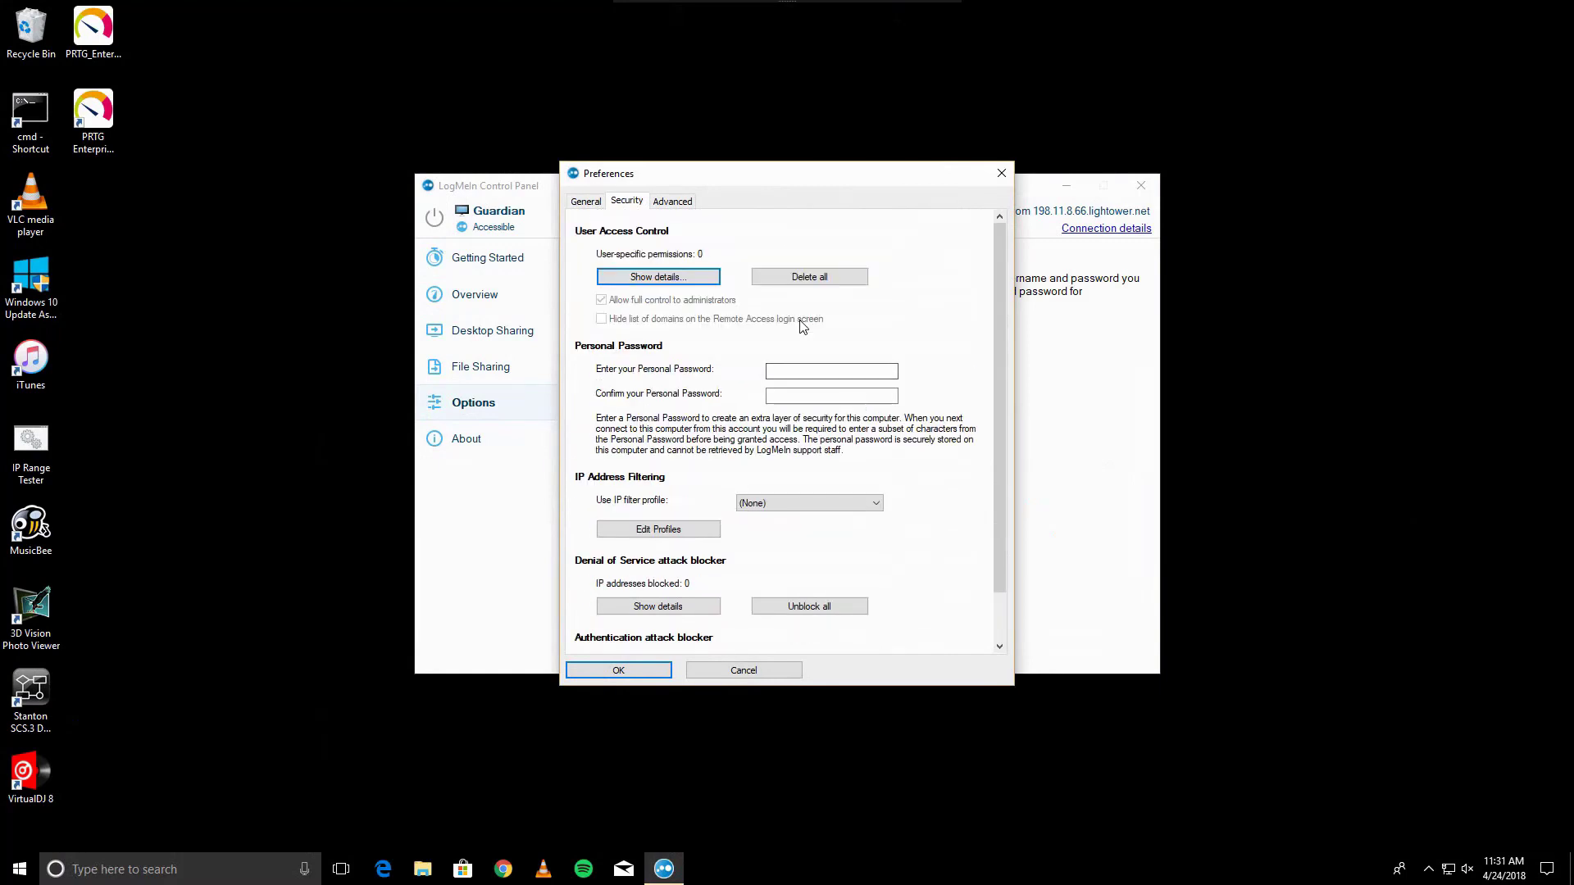
click(680, 204)
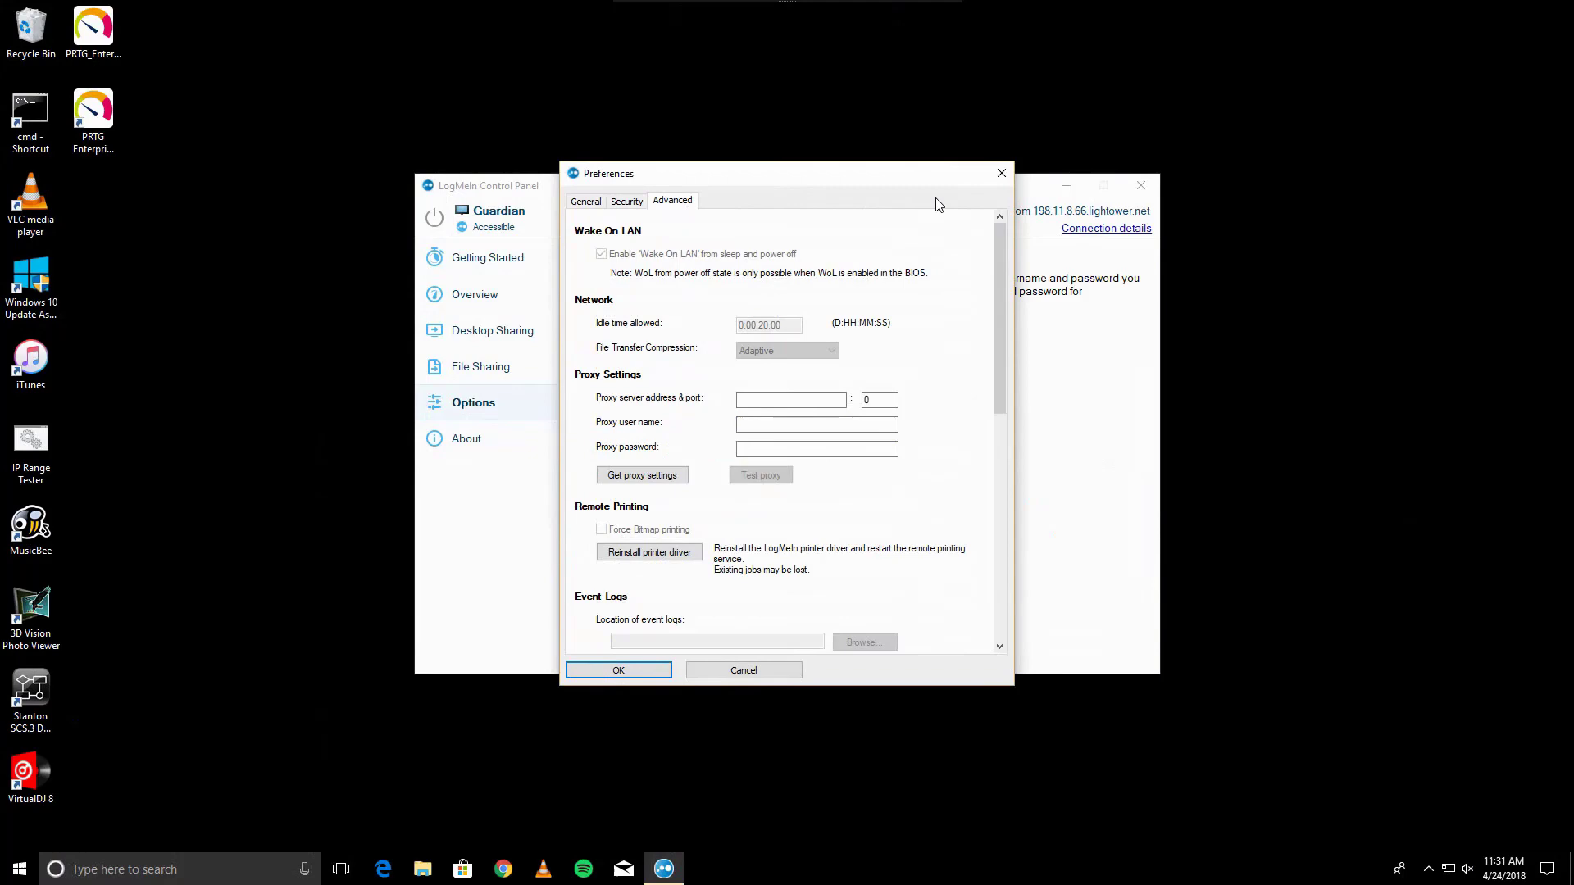
click(1000, 173)
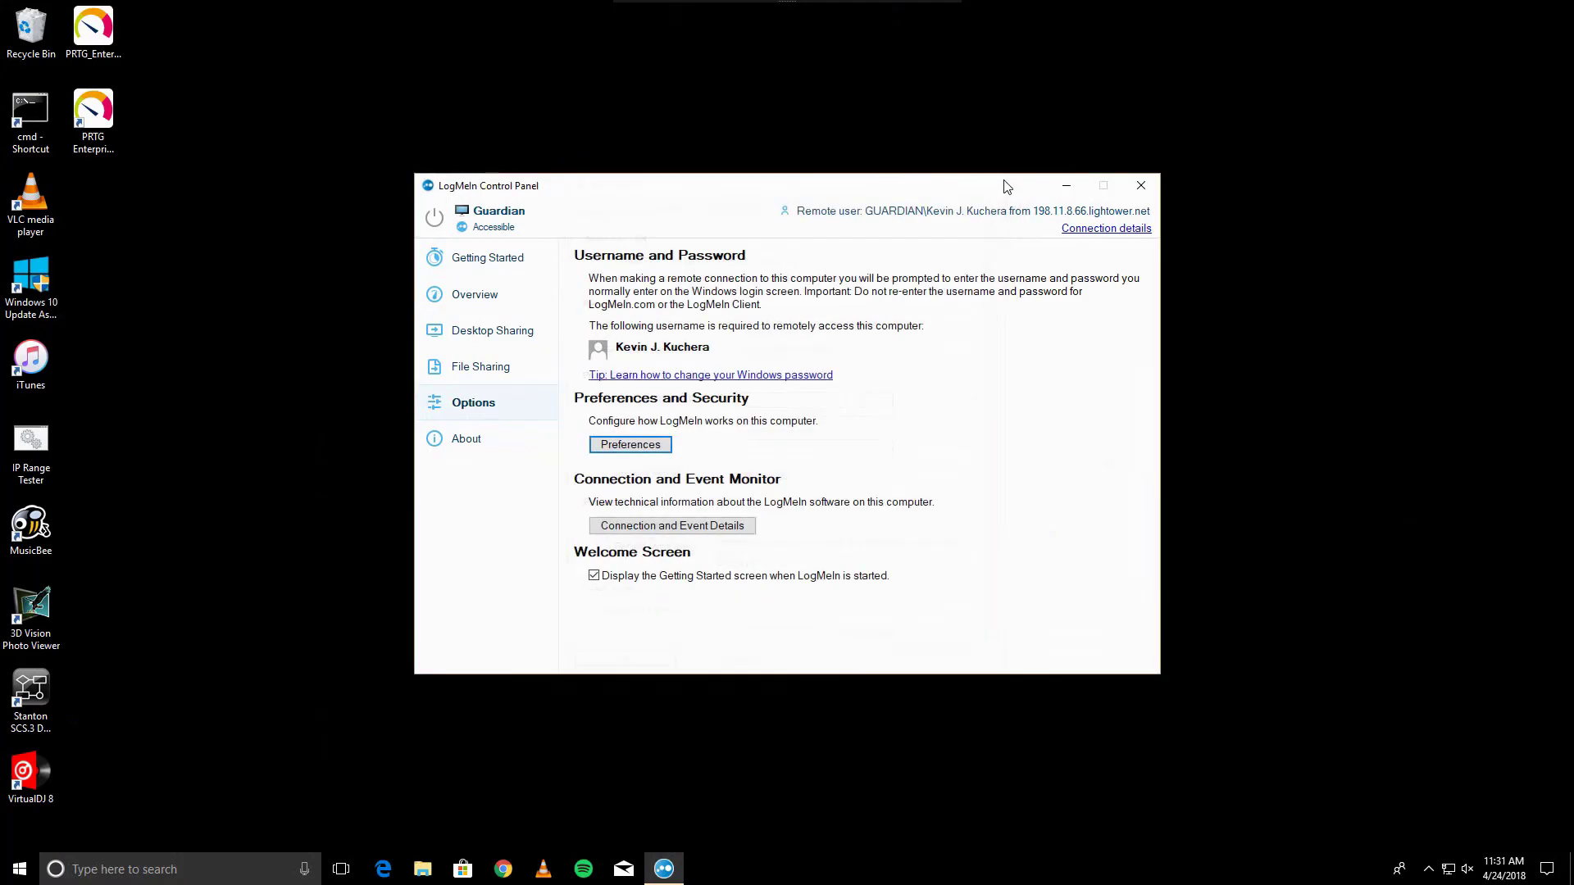
In the Security package, view Access Control, then IP Address Lockout (150 HTTP requests, 5 login attempts)
click(1140, 187)
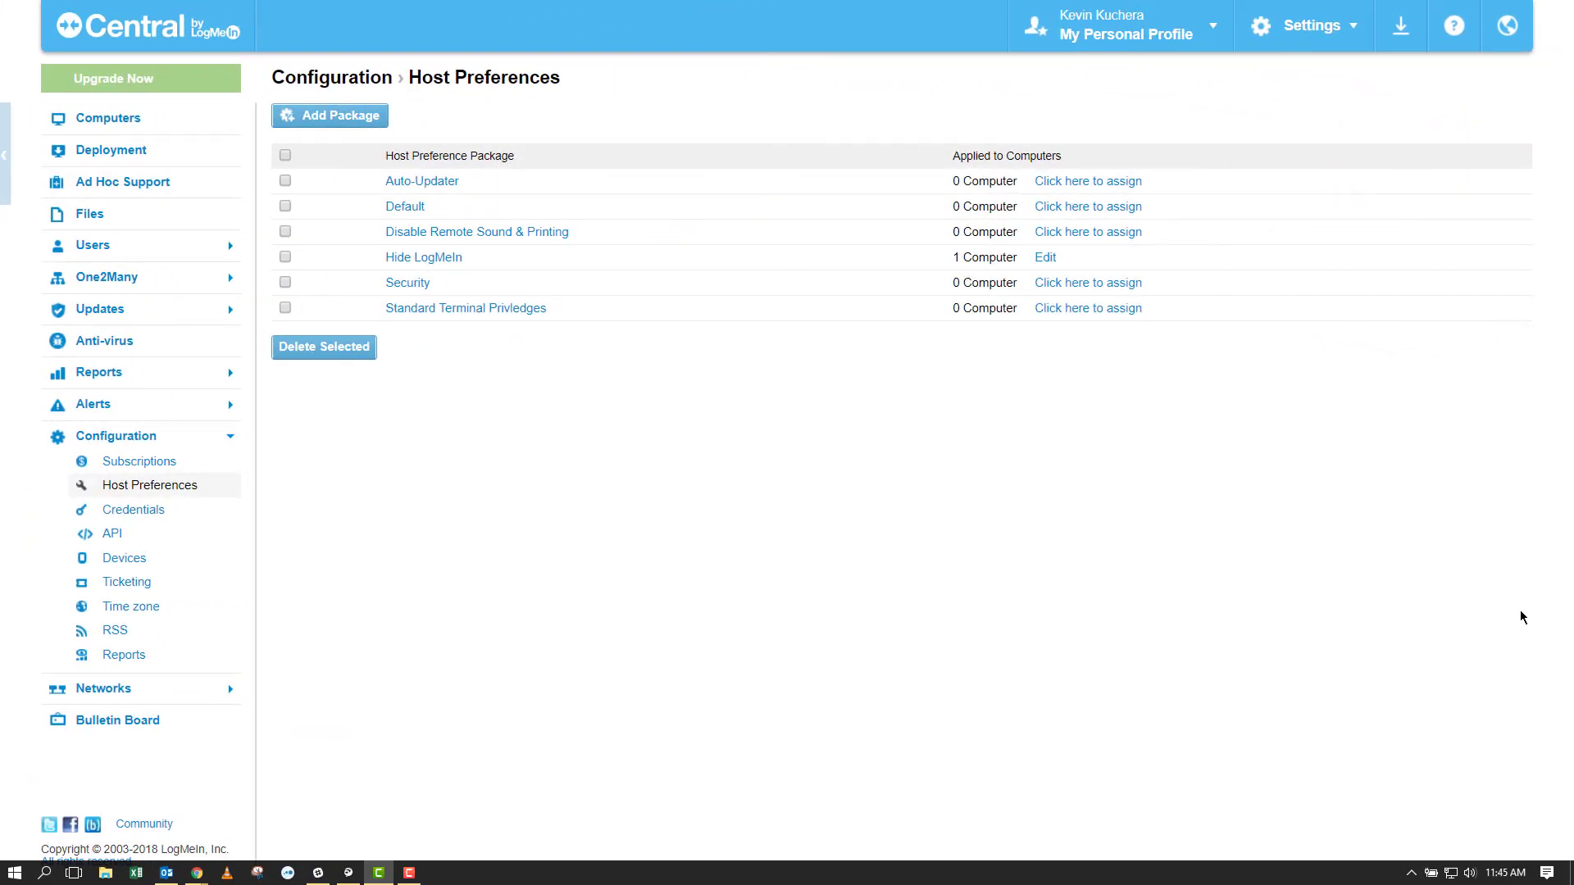
click(403, 284)
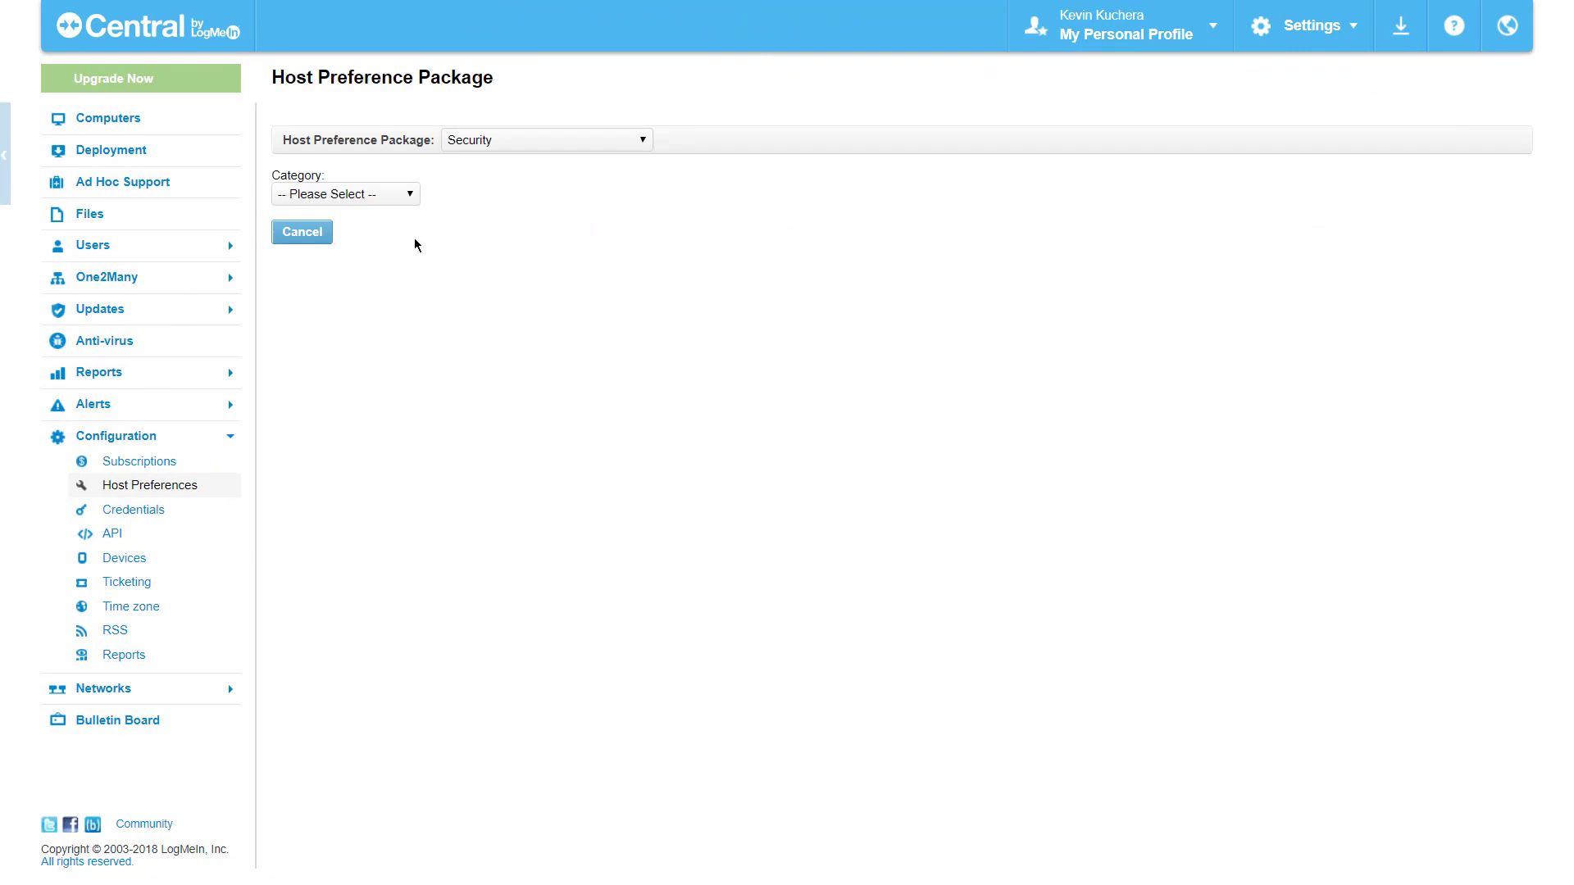
click(412, 196)
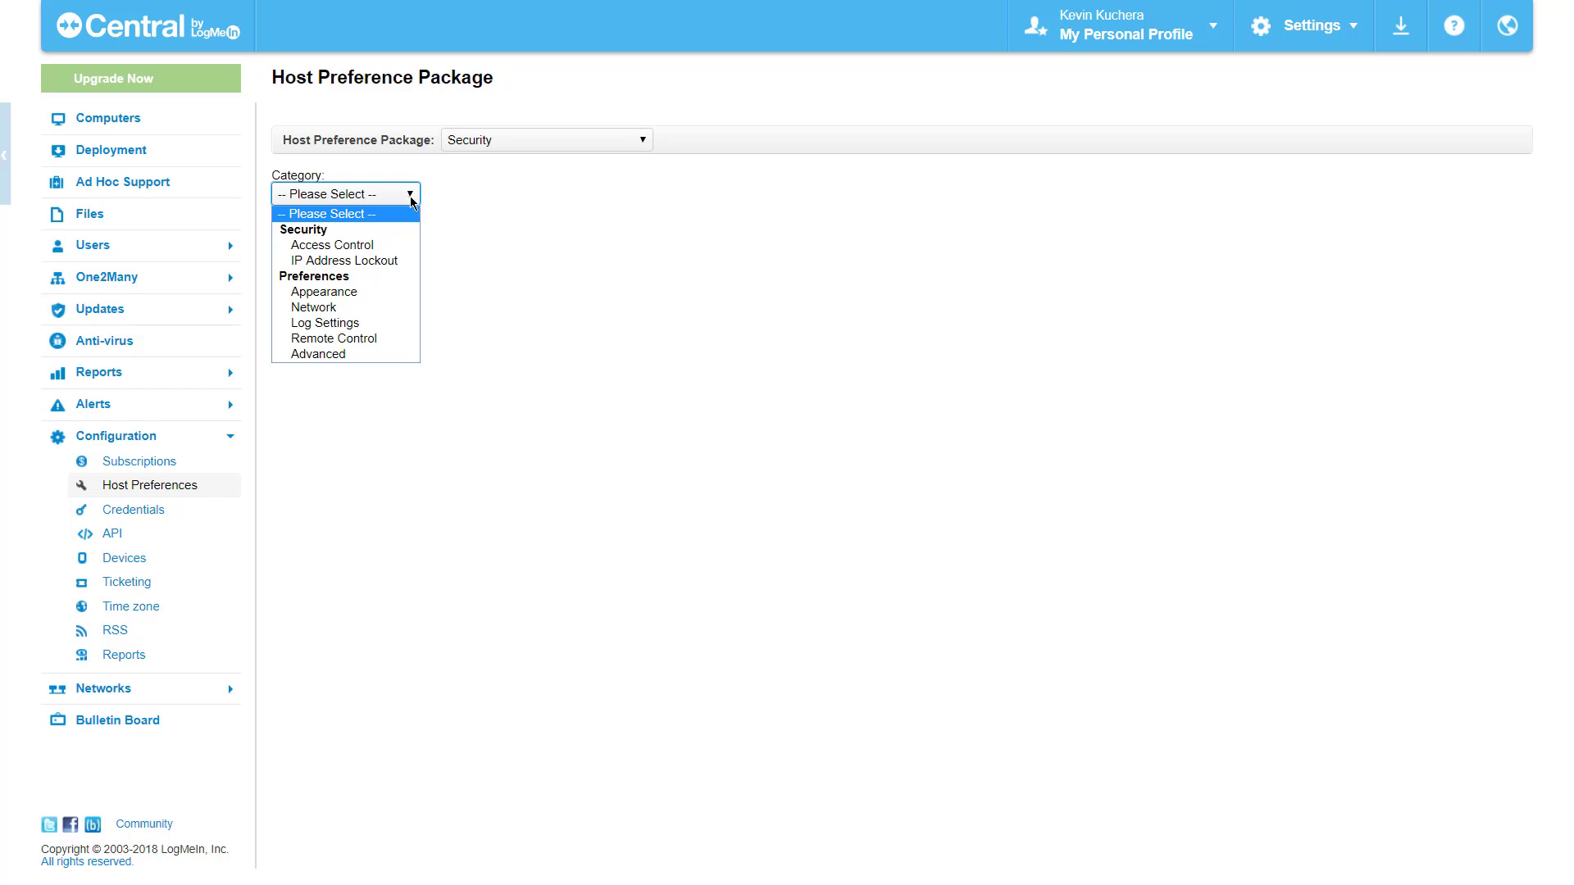
click(381, 245)
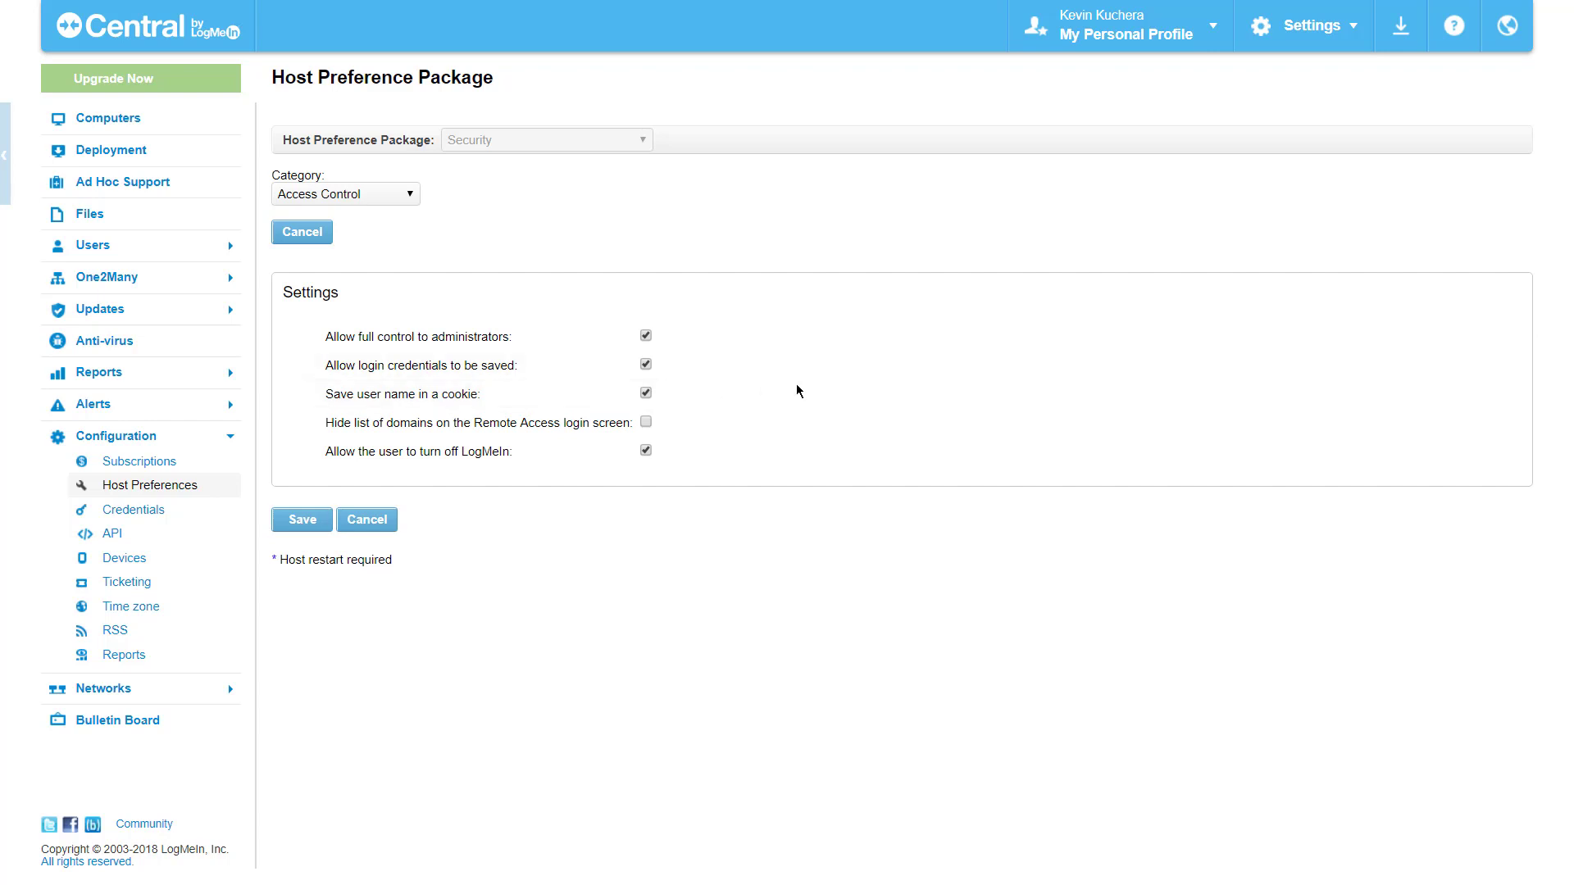
click(407, 204)
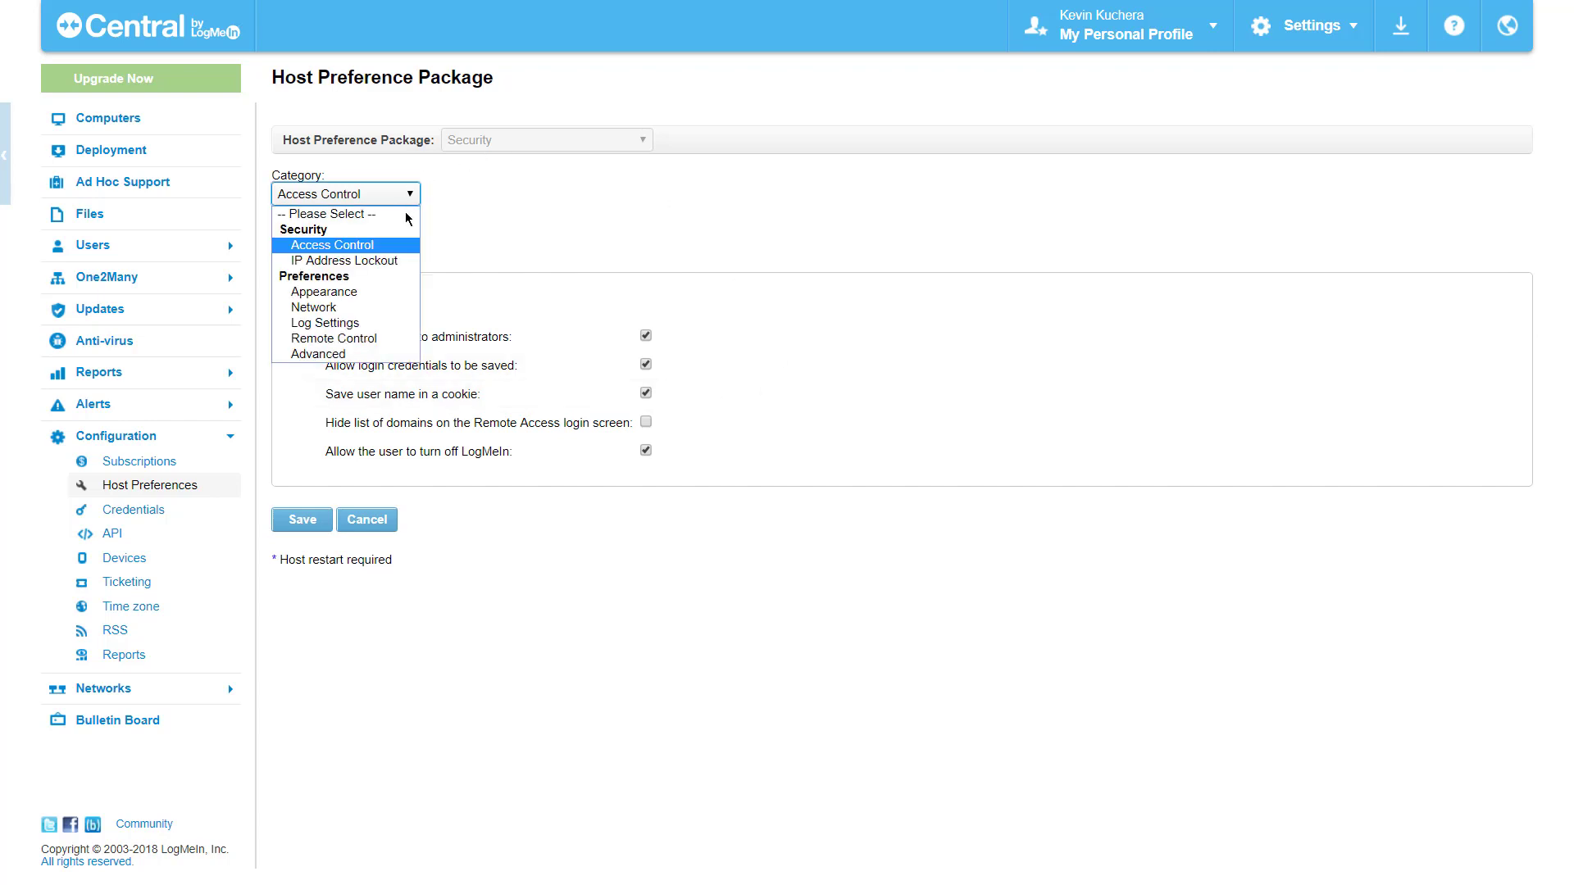
click(389, 259)
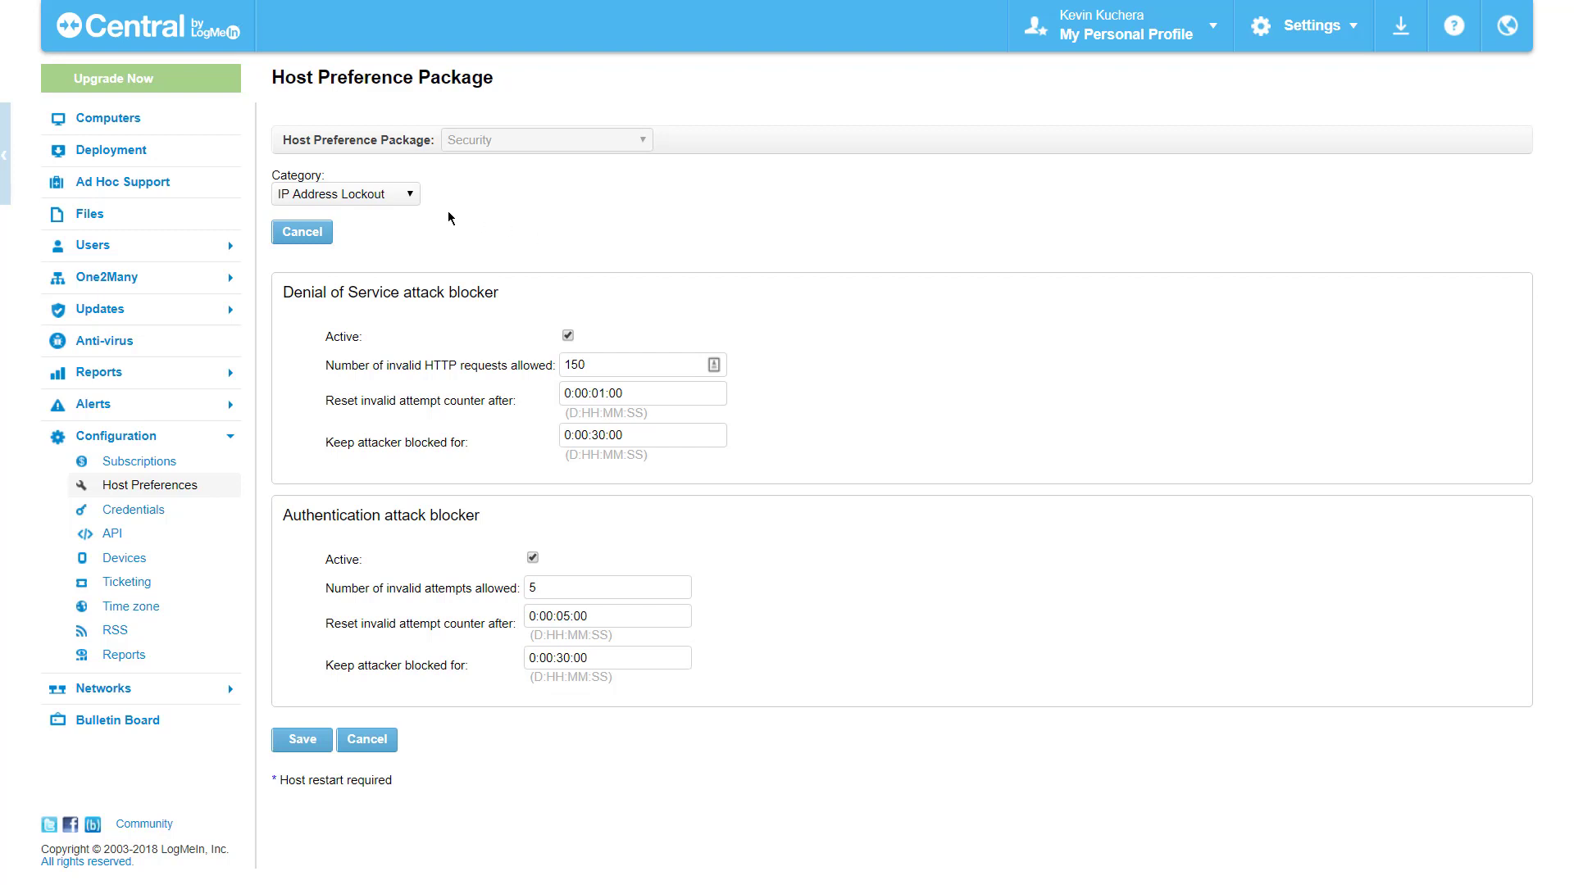
Scroll through the Security package's Remote Control settings, then go back to Host Preferences
click(410, 194)
click(366, 339)
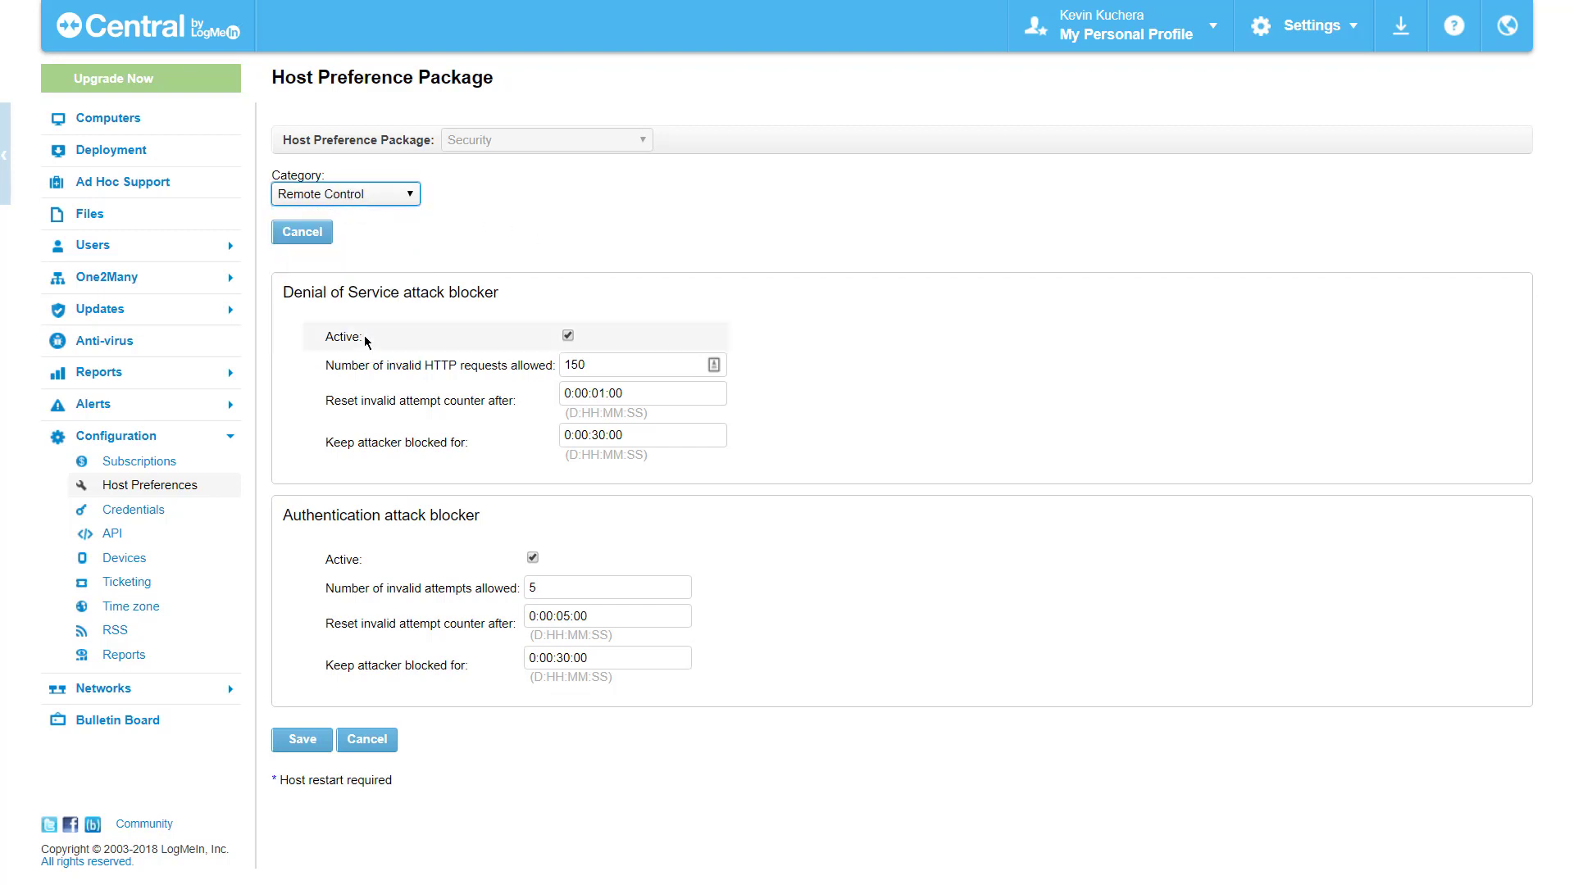
scroll(864, 270, down, 1)
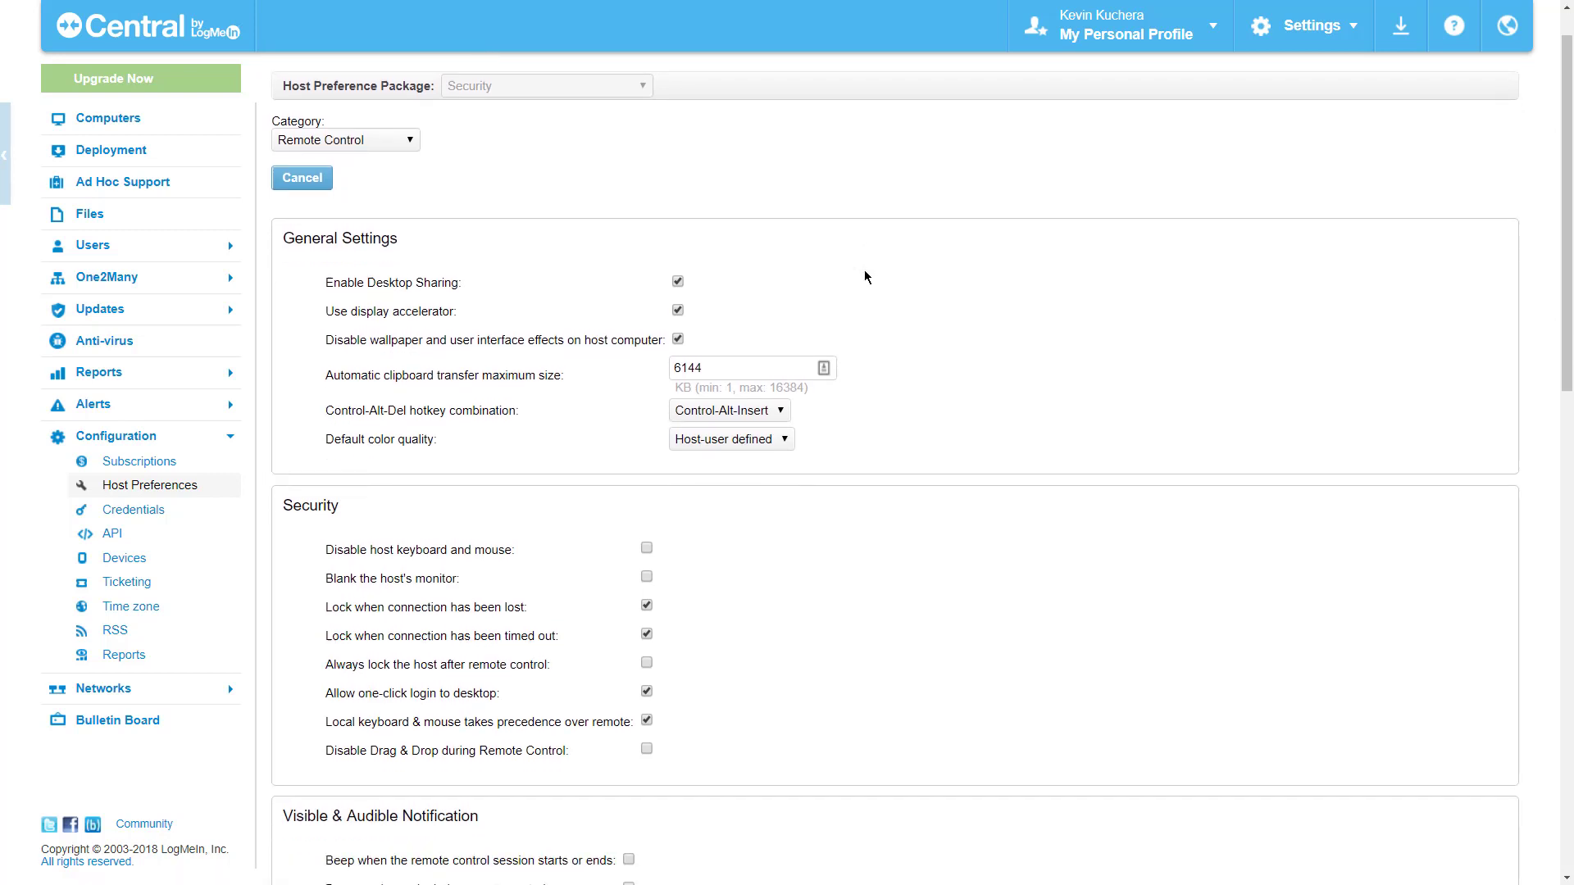
scroll(864, 276, down, 3)
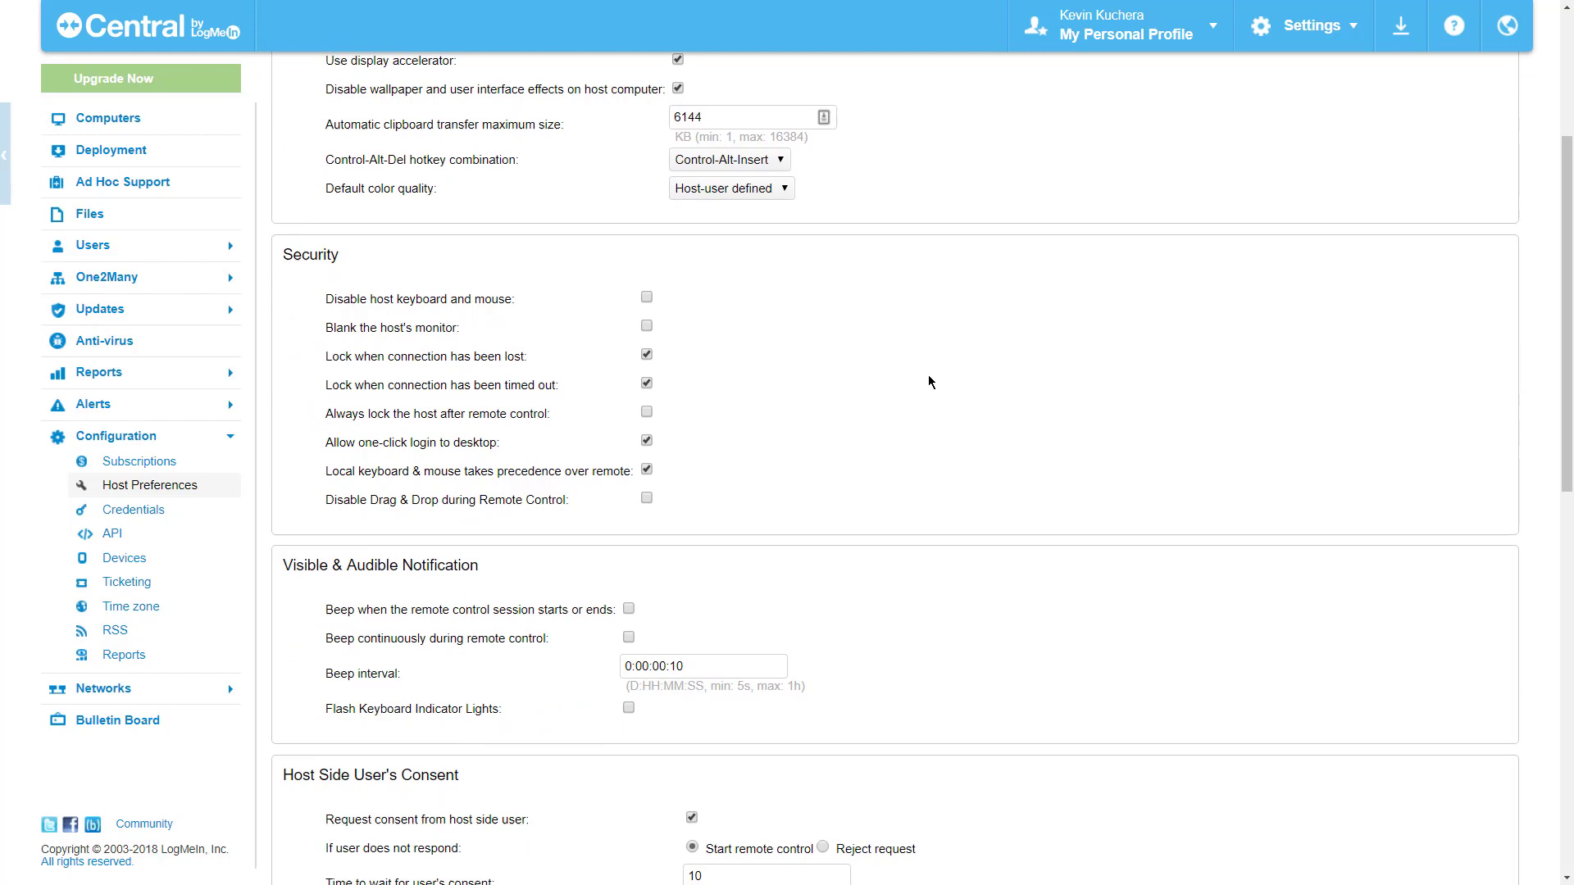
scroll(929, 381, down, 5)
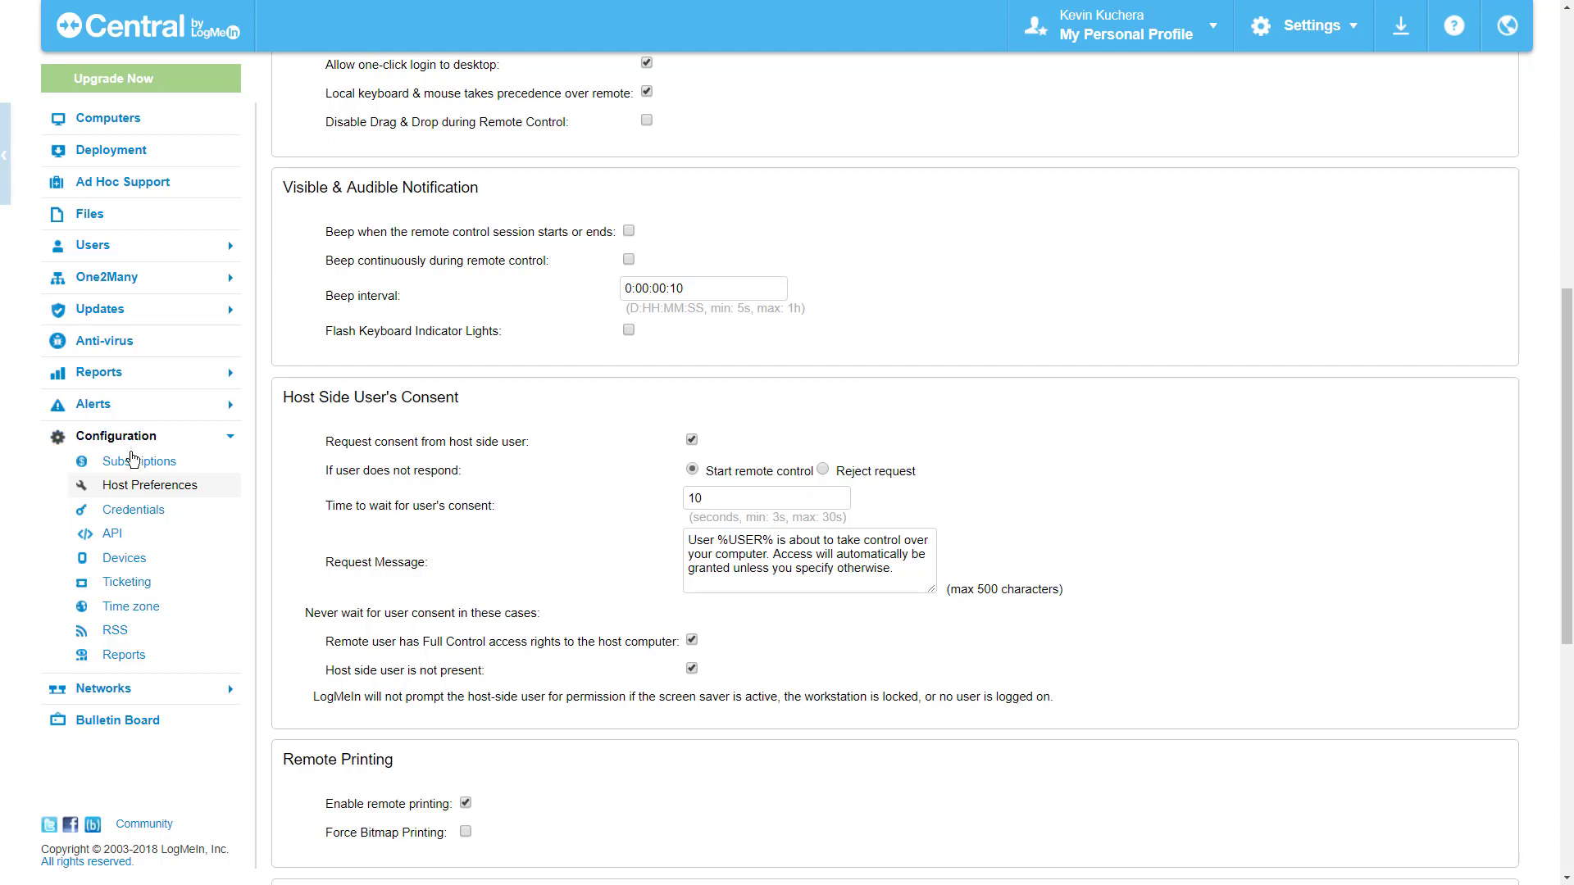
click(145, 486)
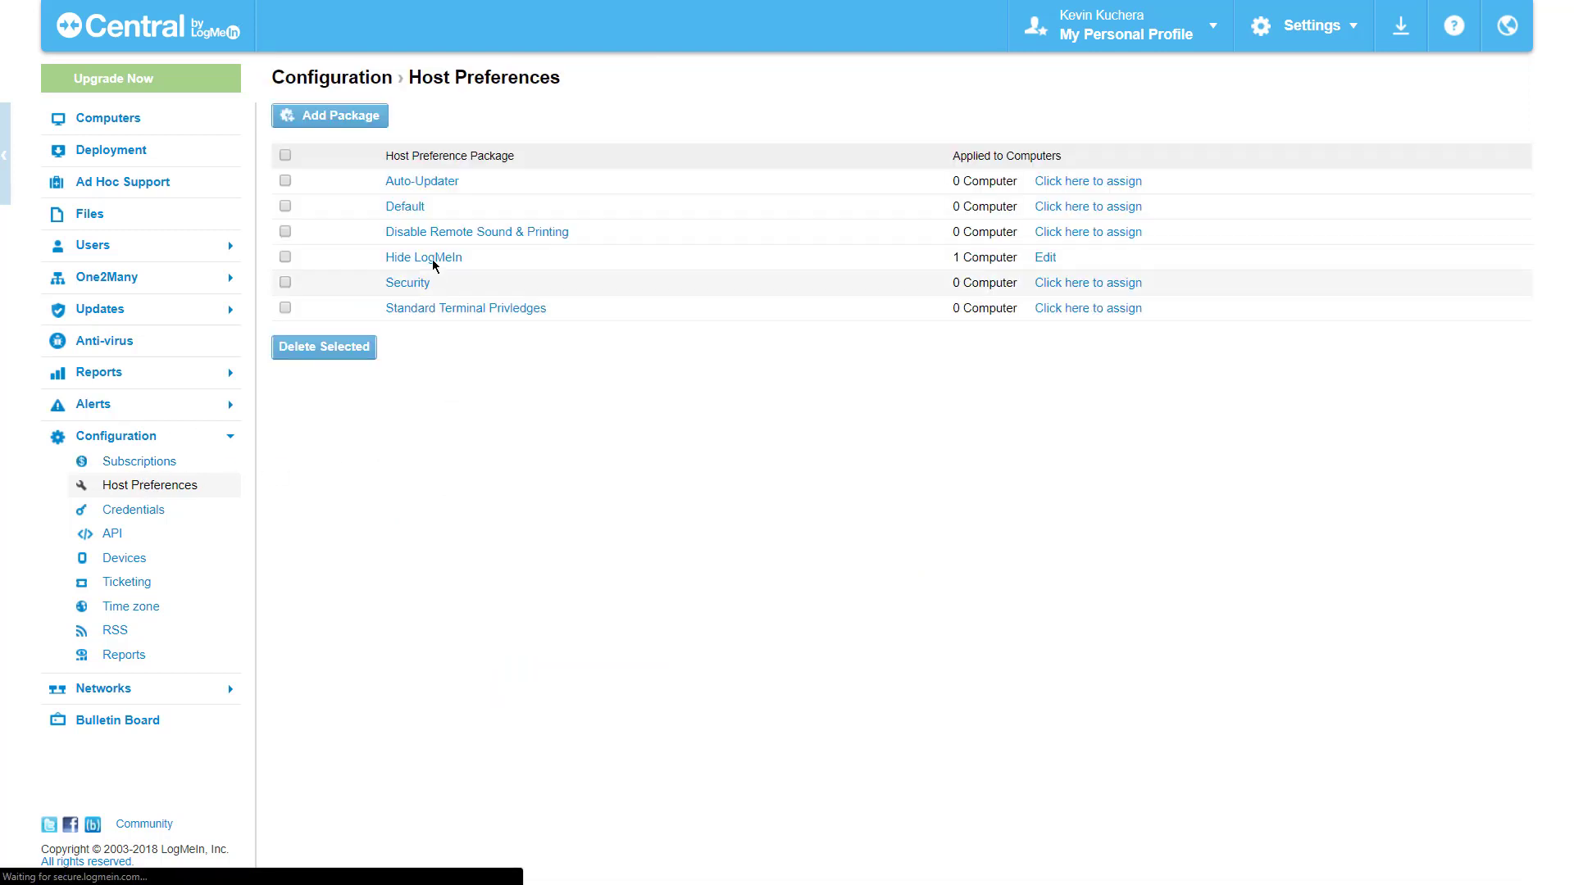
click(404, 208)
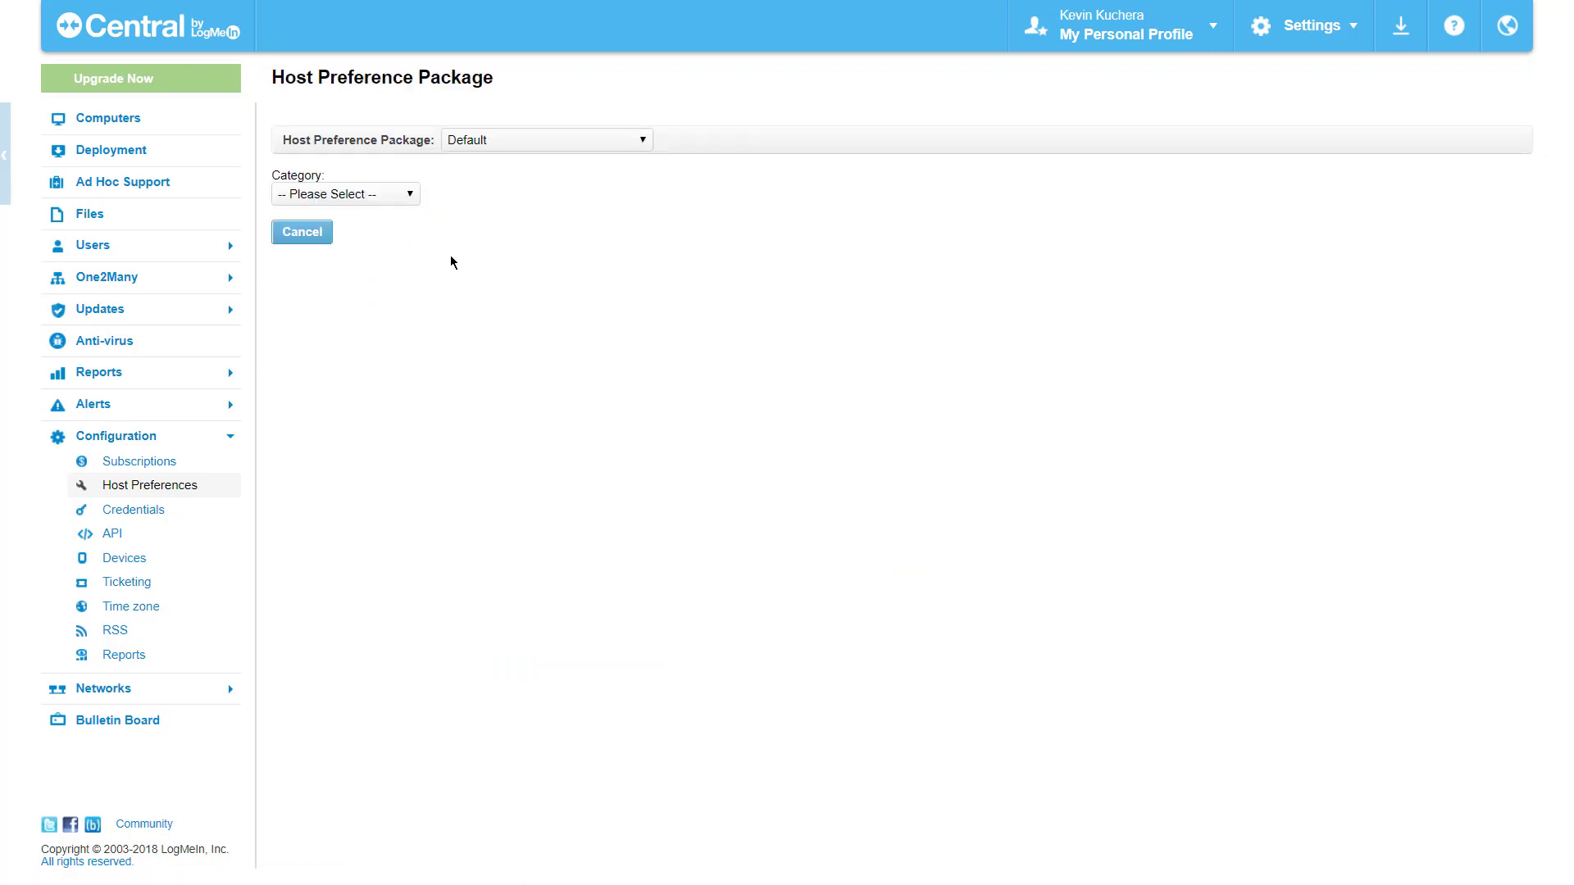
click(407, 197)
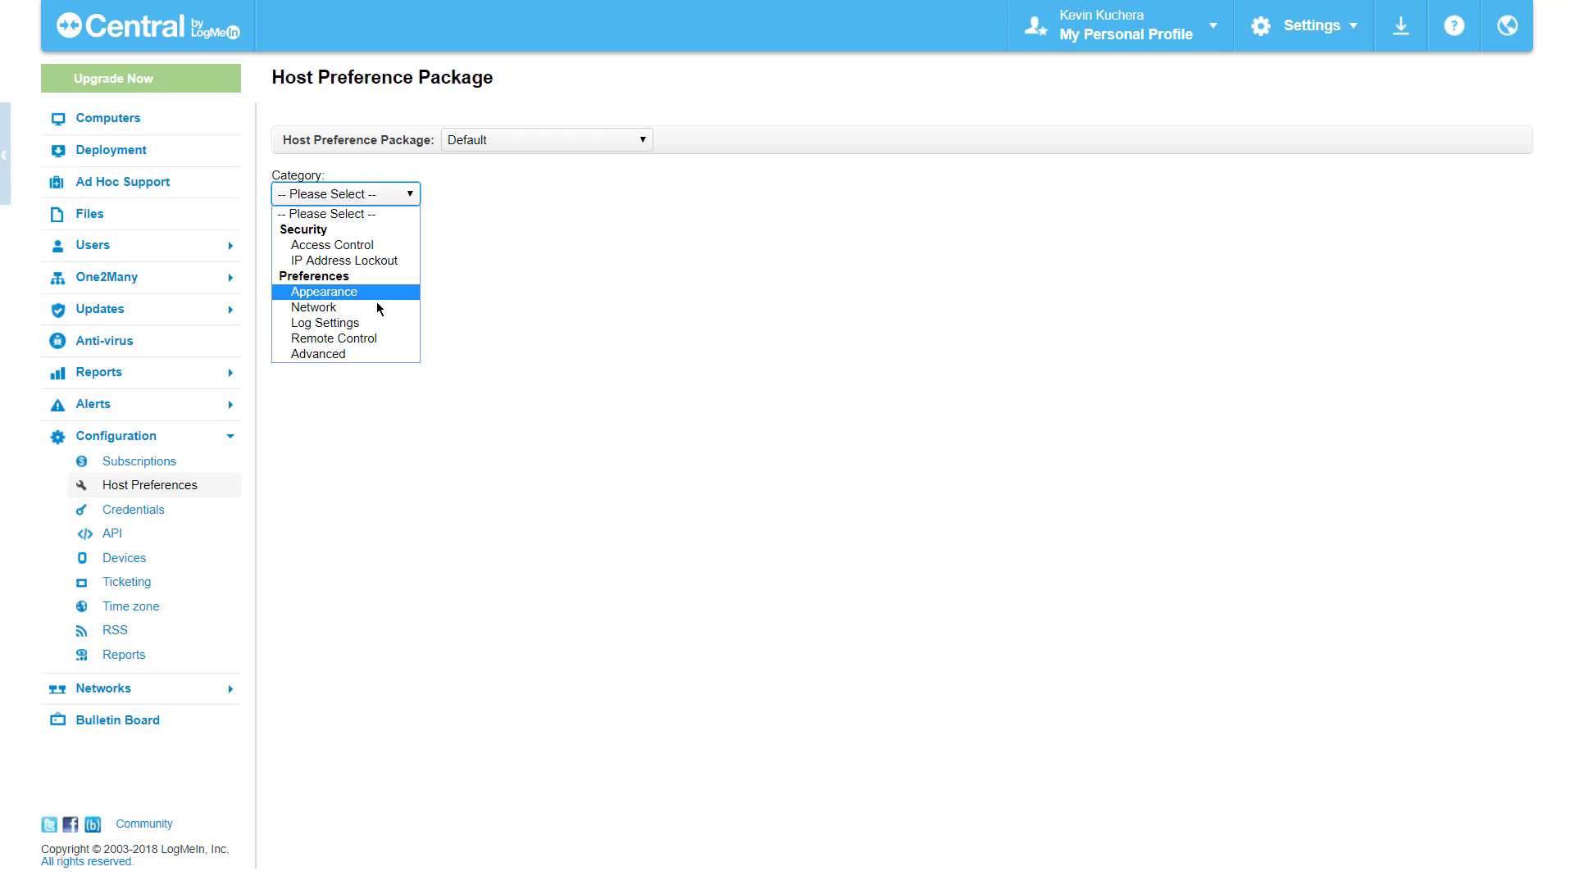
click(373, 324)
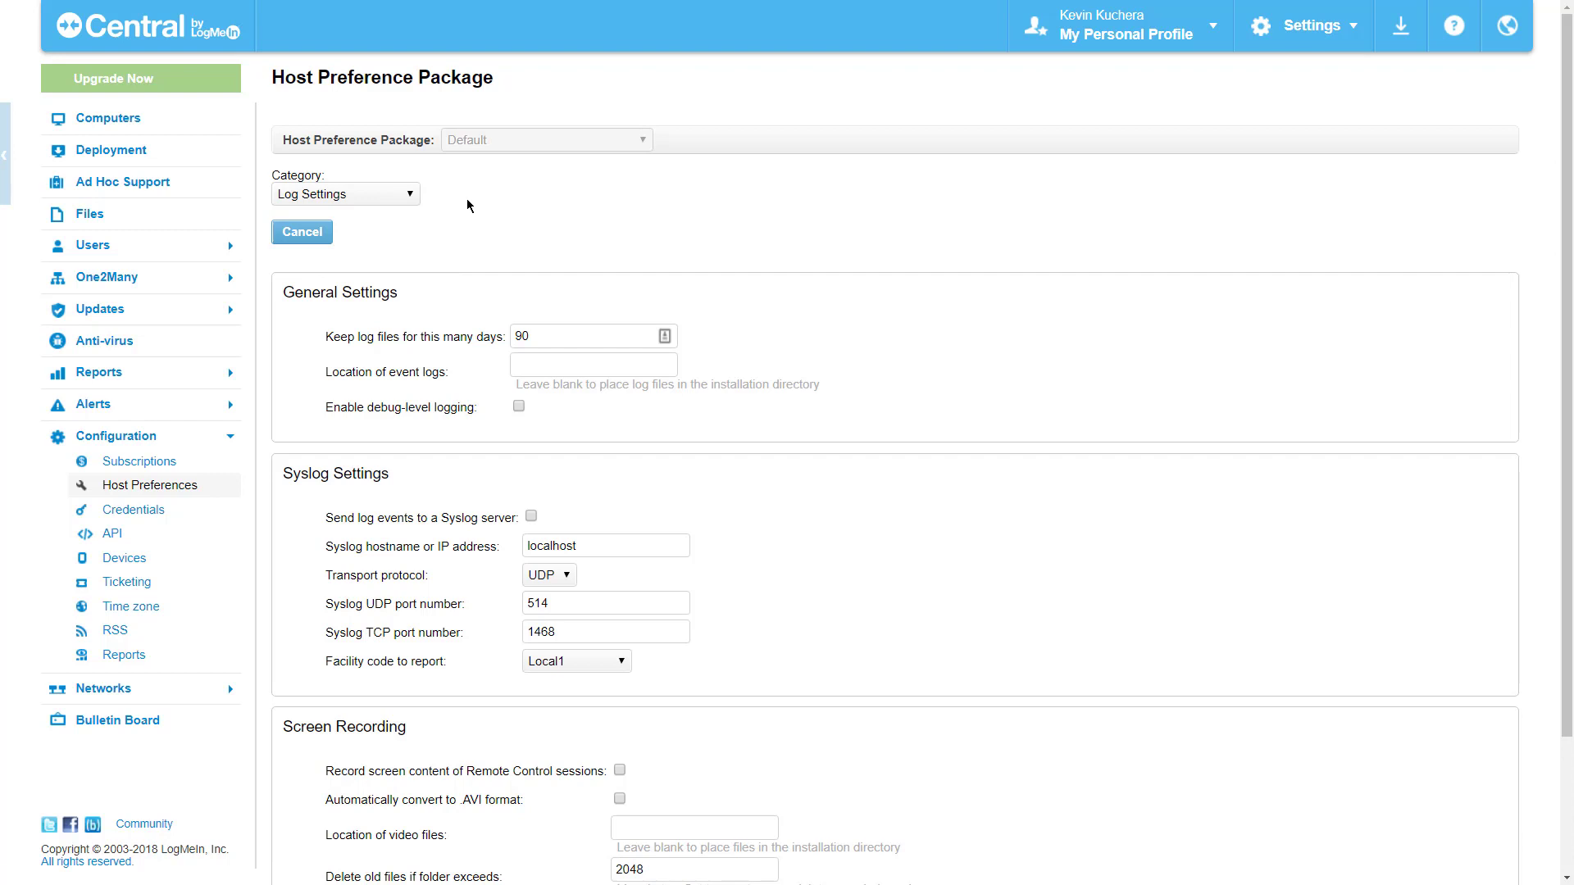
click(409, 194)
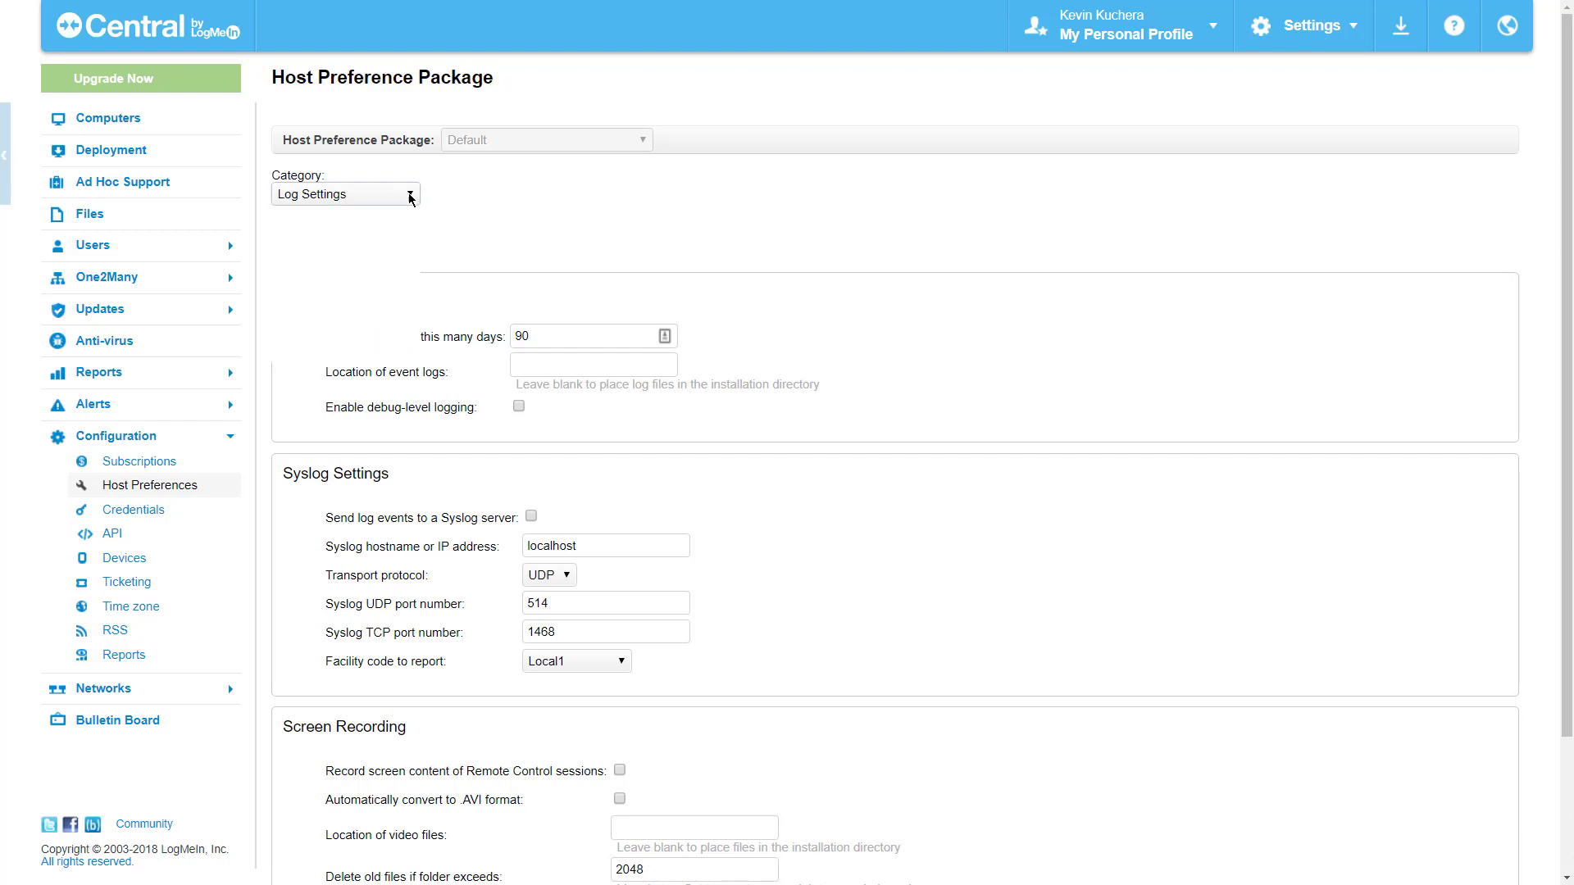
click(342, 338)
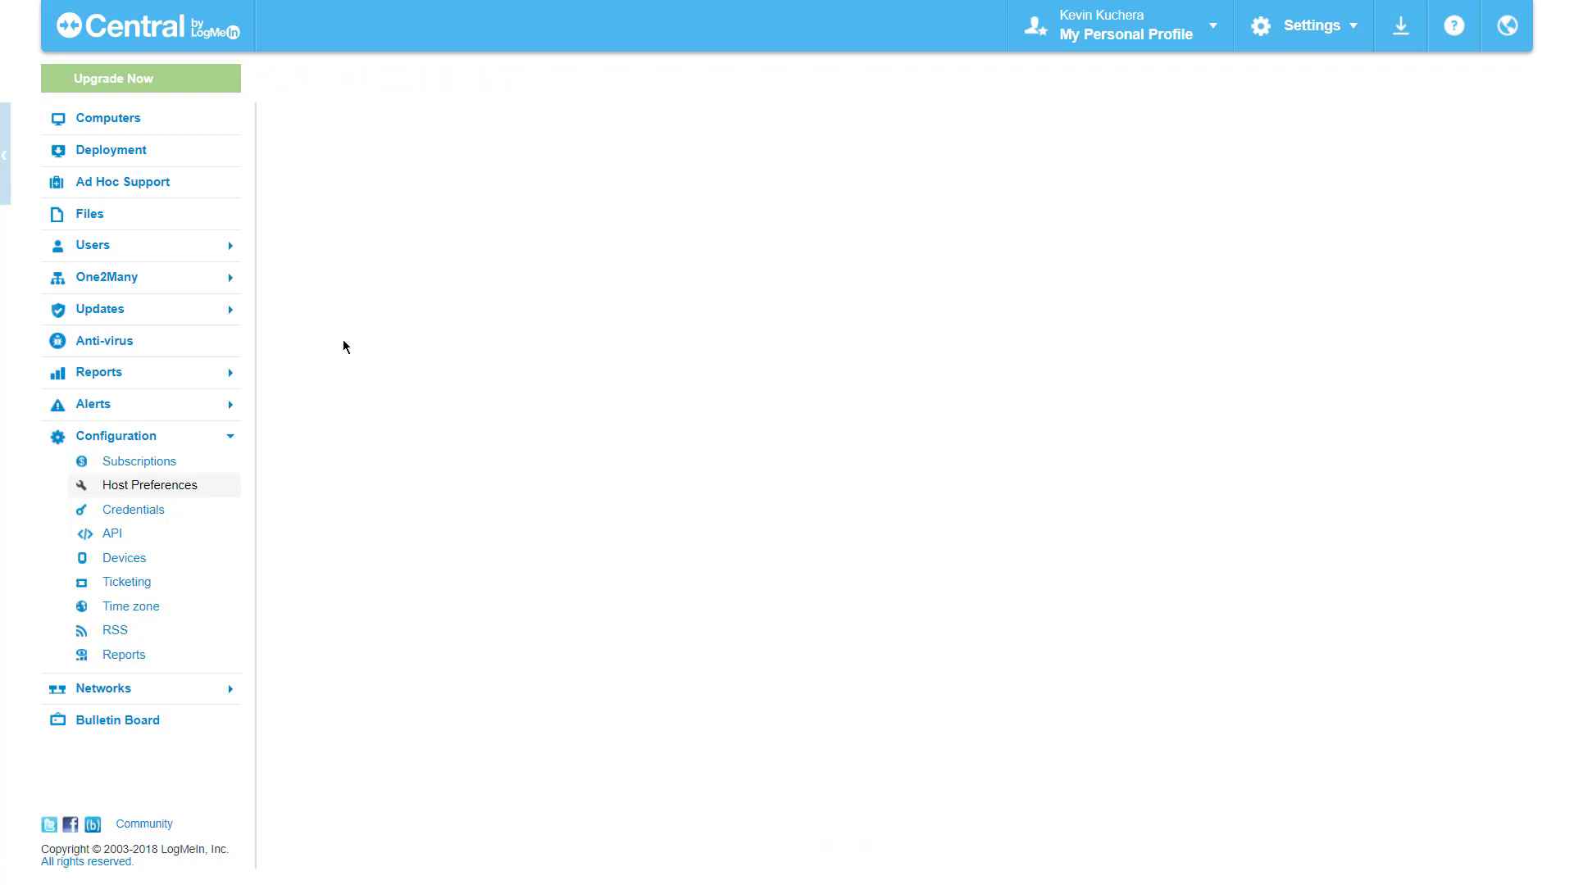
scroll(502, 261, down, 3)
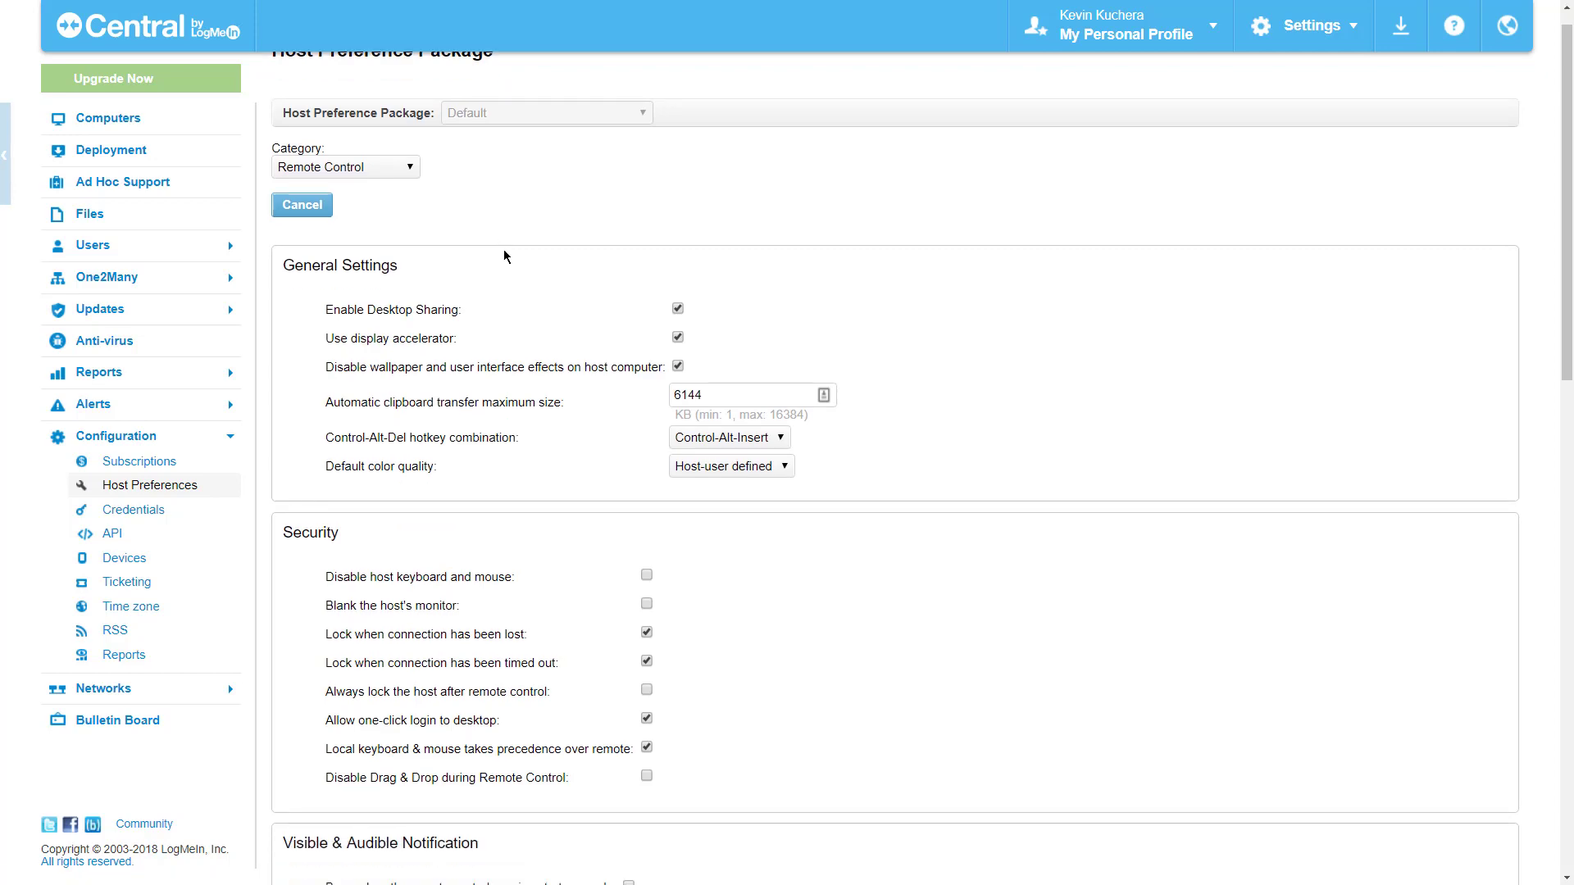
scroll(491, 394, down, 8)
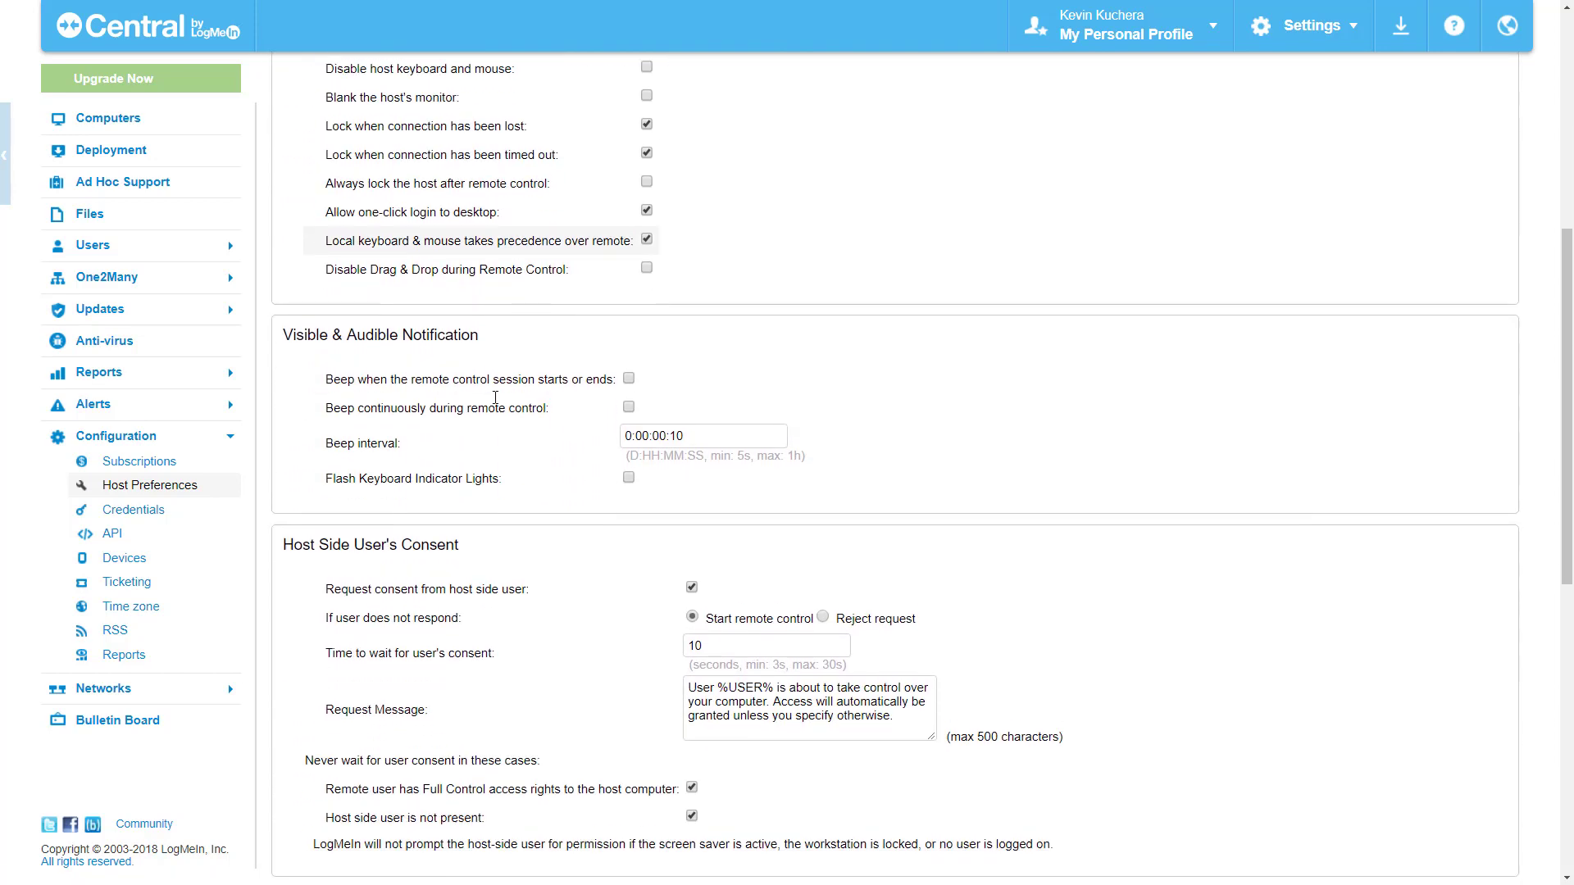
scroll(499, 413, down, 4)
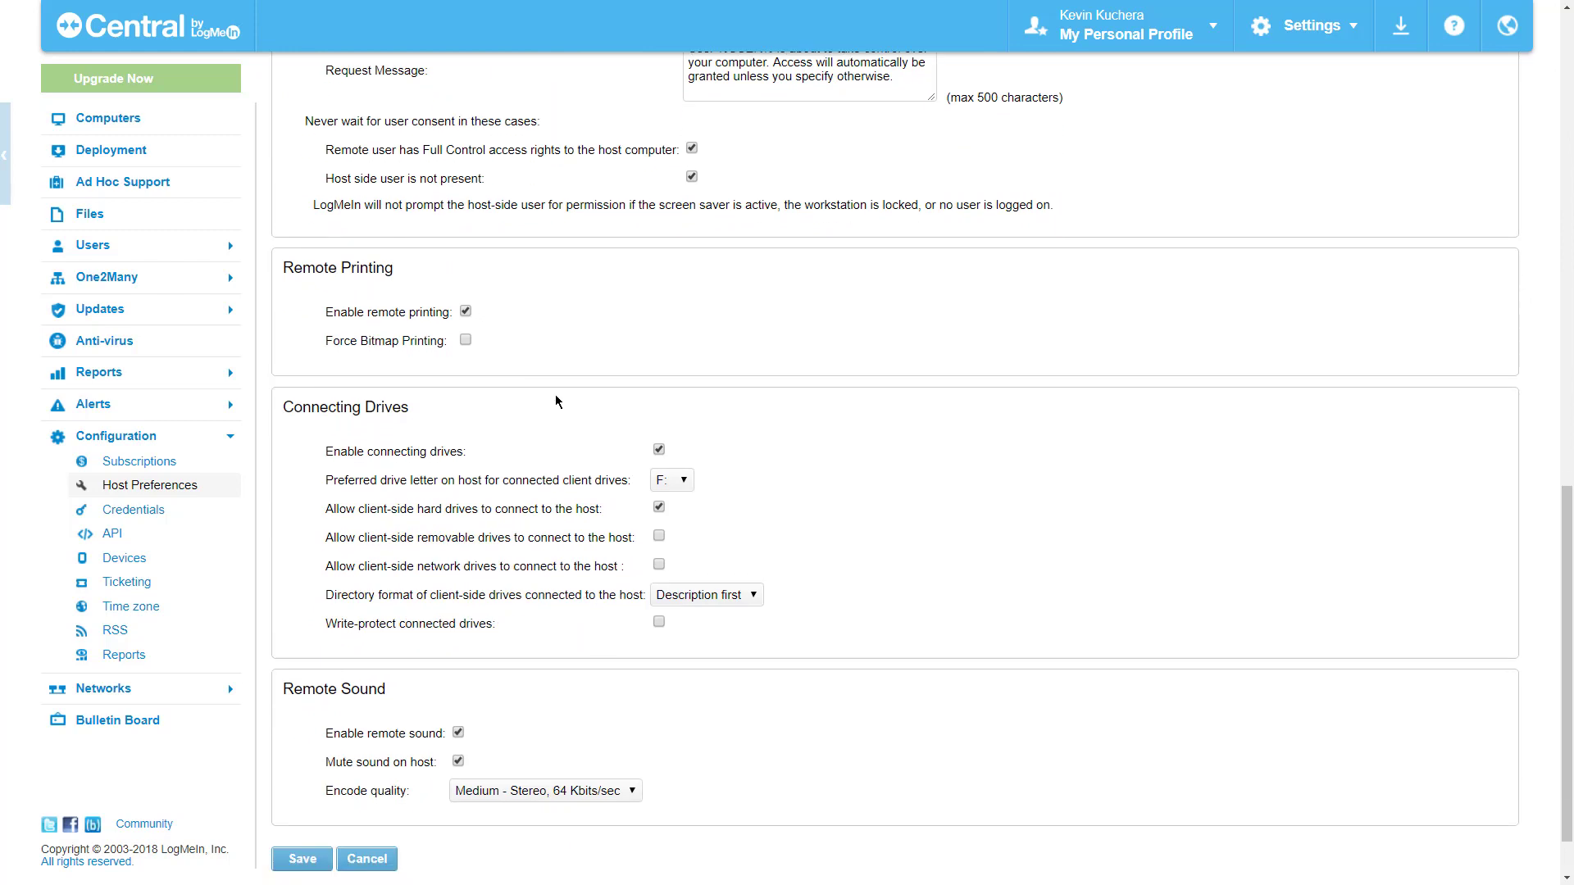
scroll(602, 376, up, 3)
scroll(524, 292, up, 9)
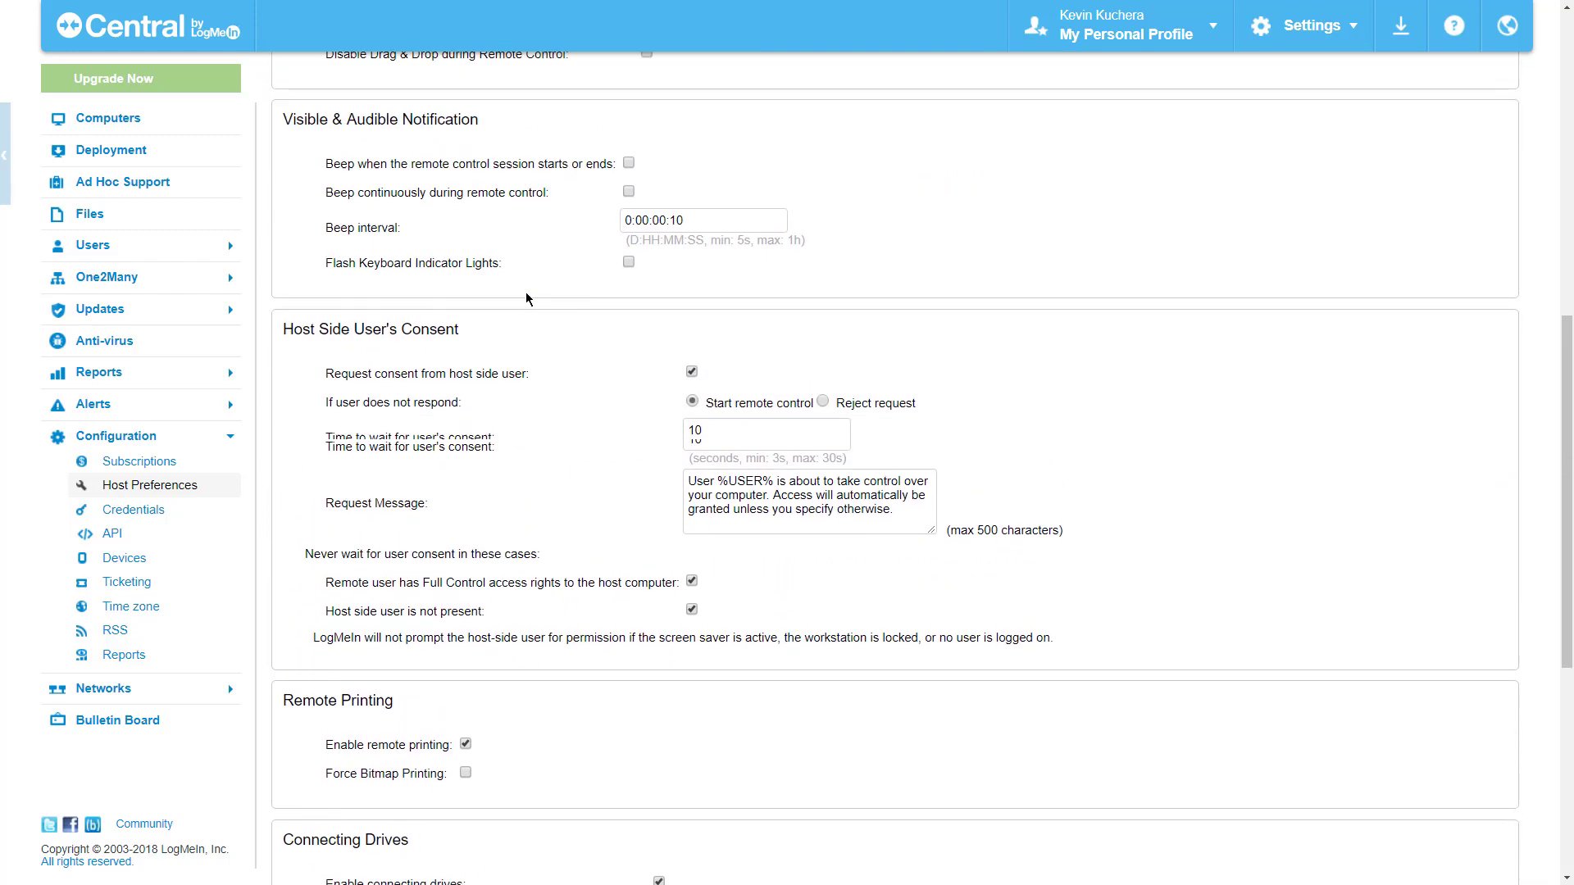
scroll(492, 218, up, 1)
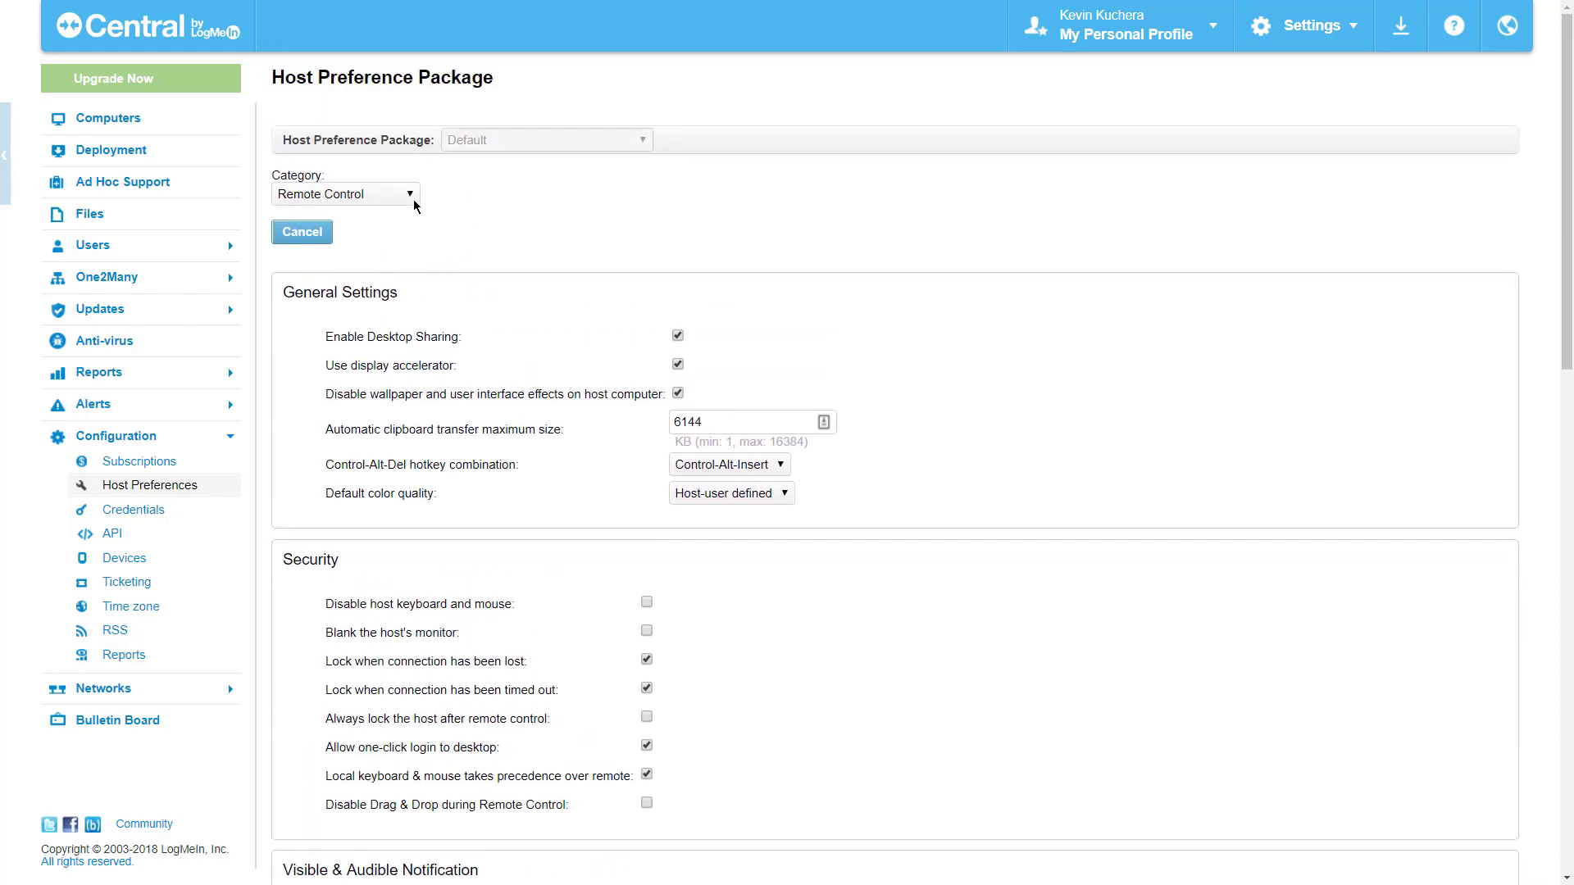
click(361, 194)
click(377, 354)
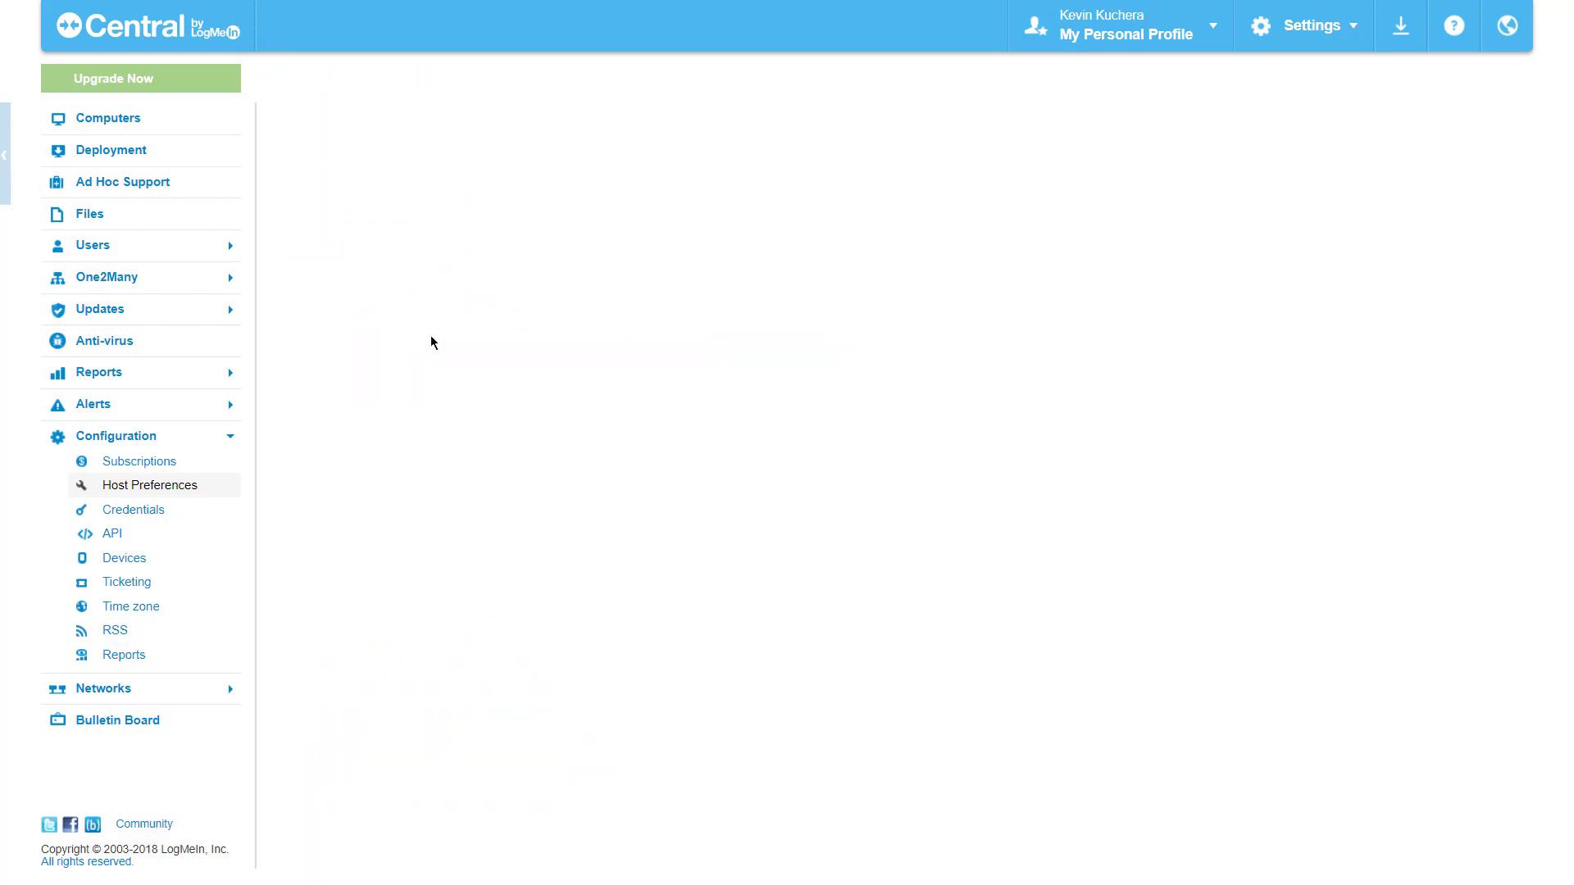
scroll(772, 316, down, 1)
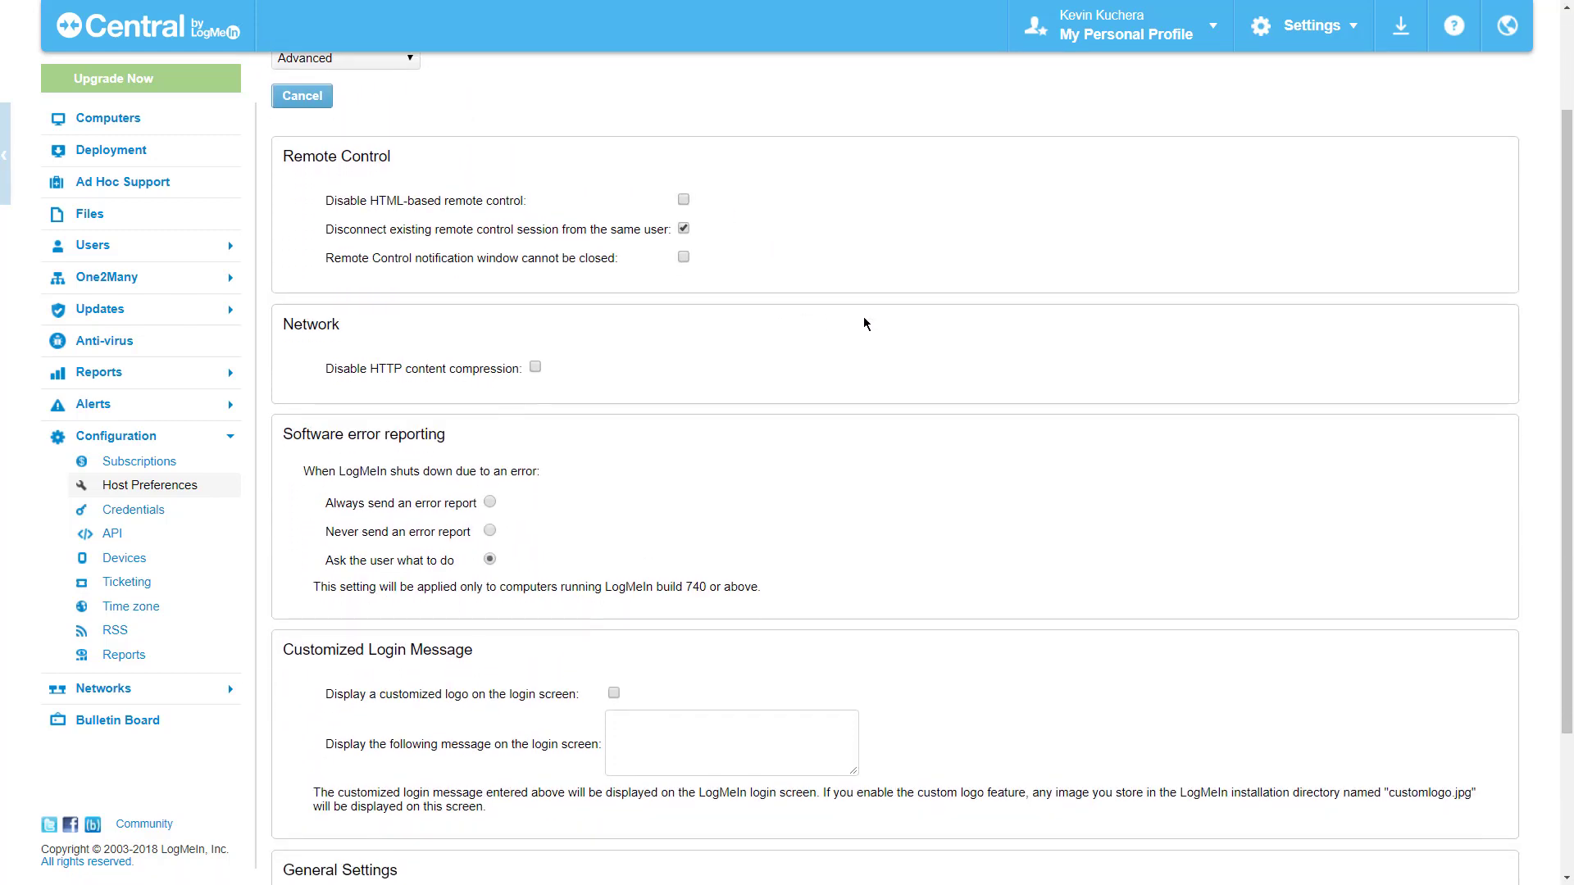
scroll(868, 323, down, 2)
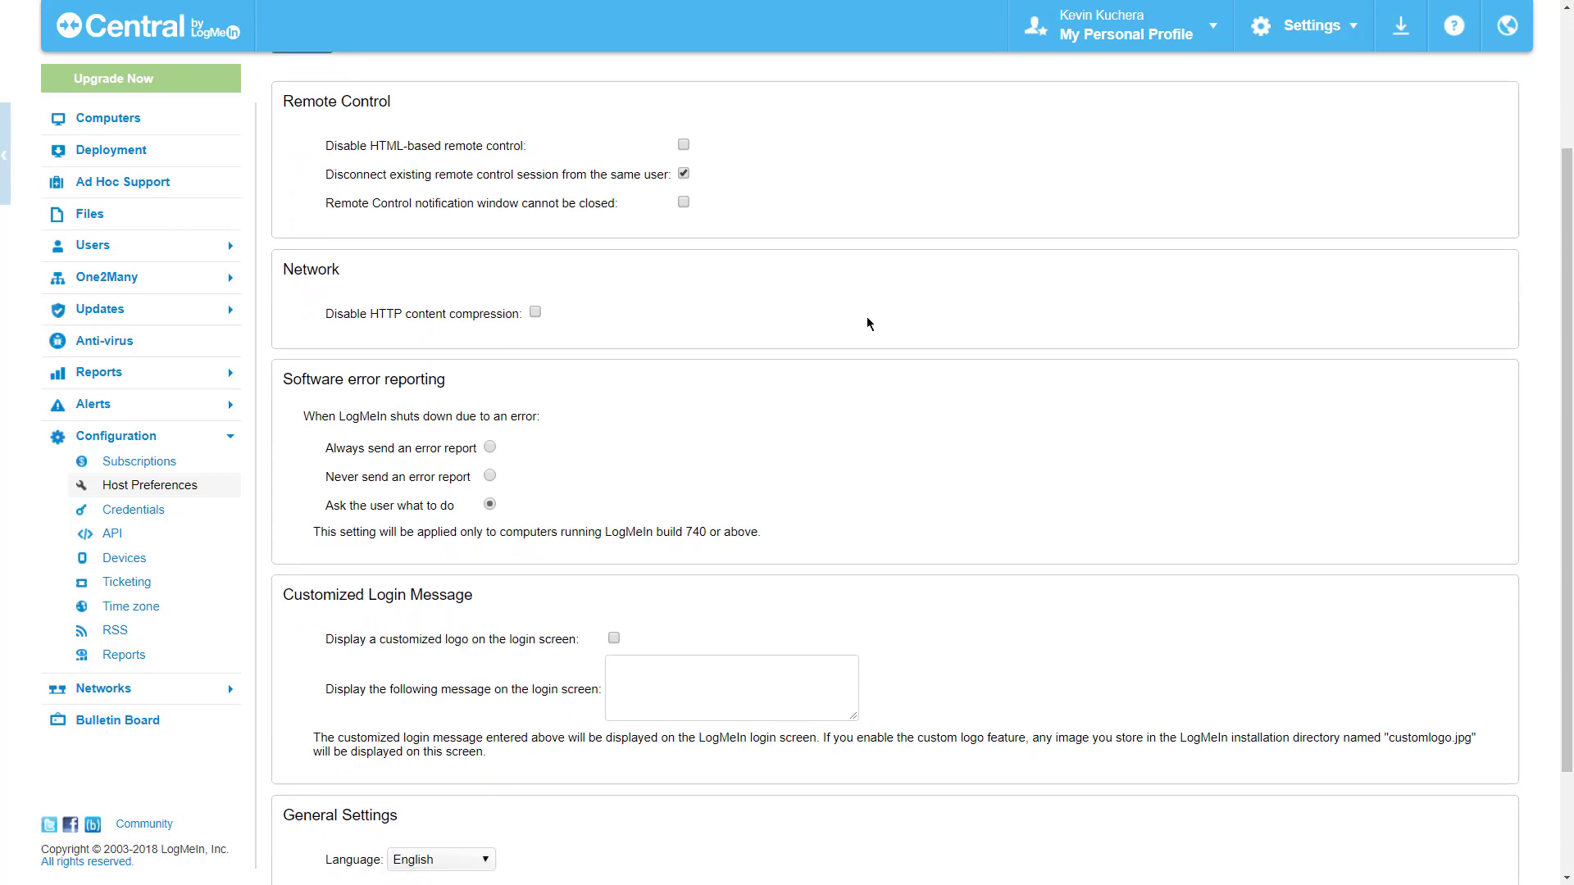
scroll(869, 323, up, 3)
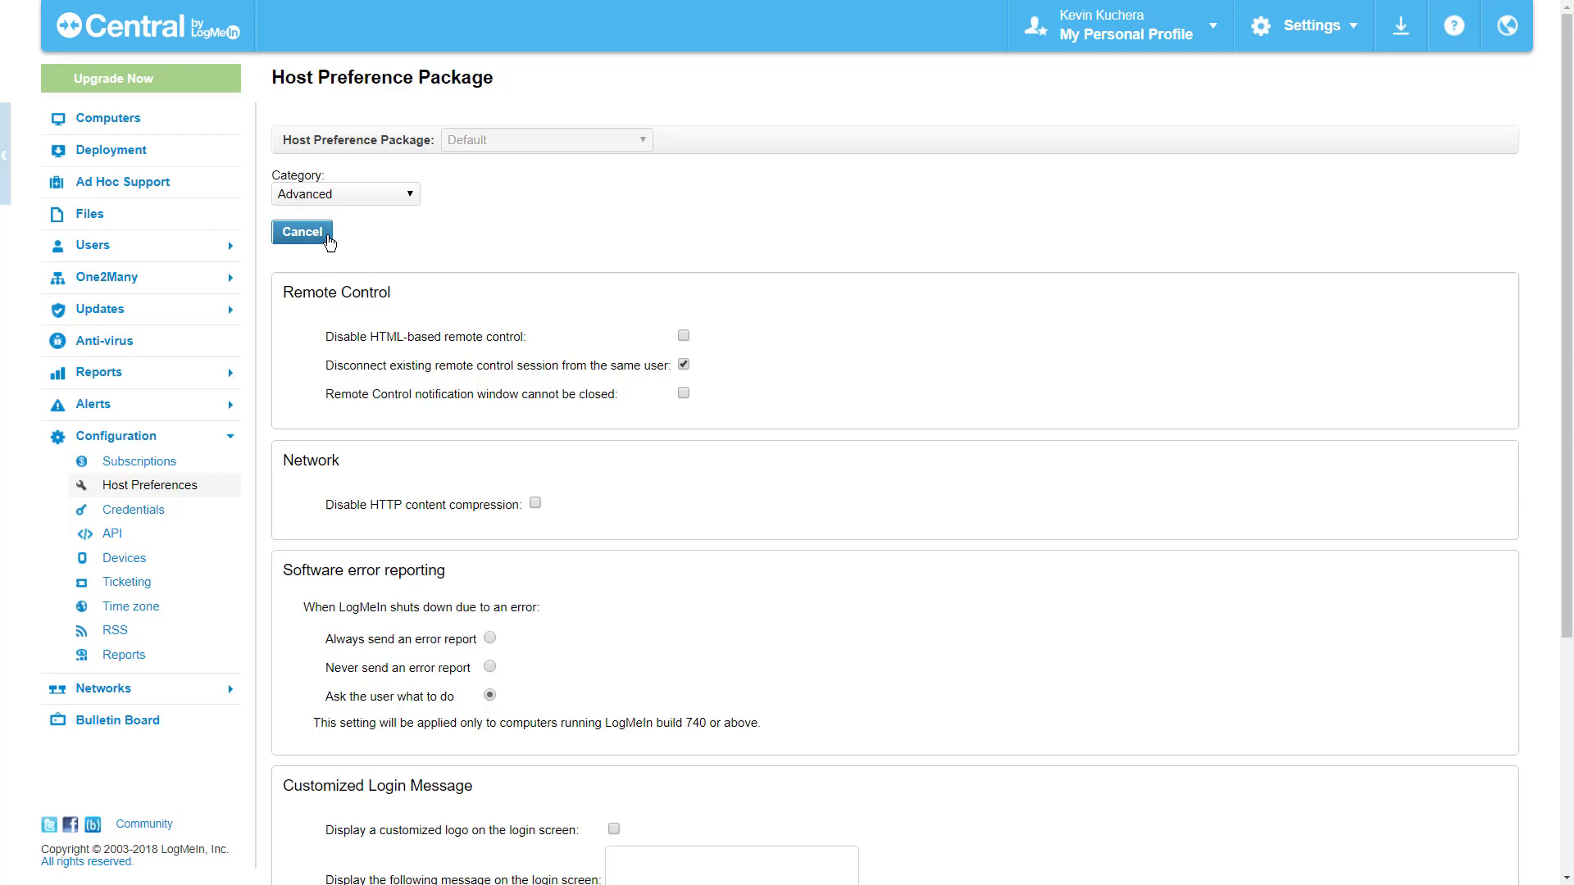
click(328, 238)
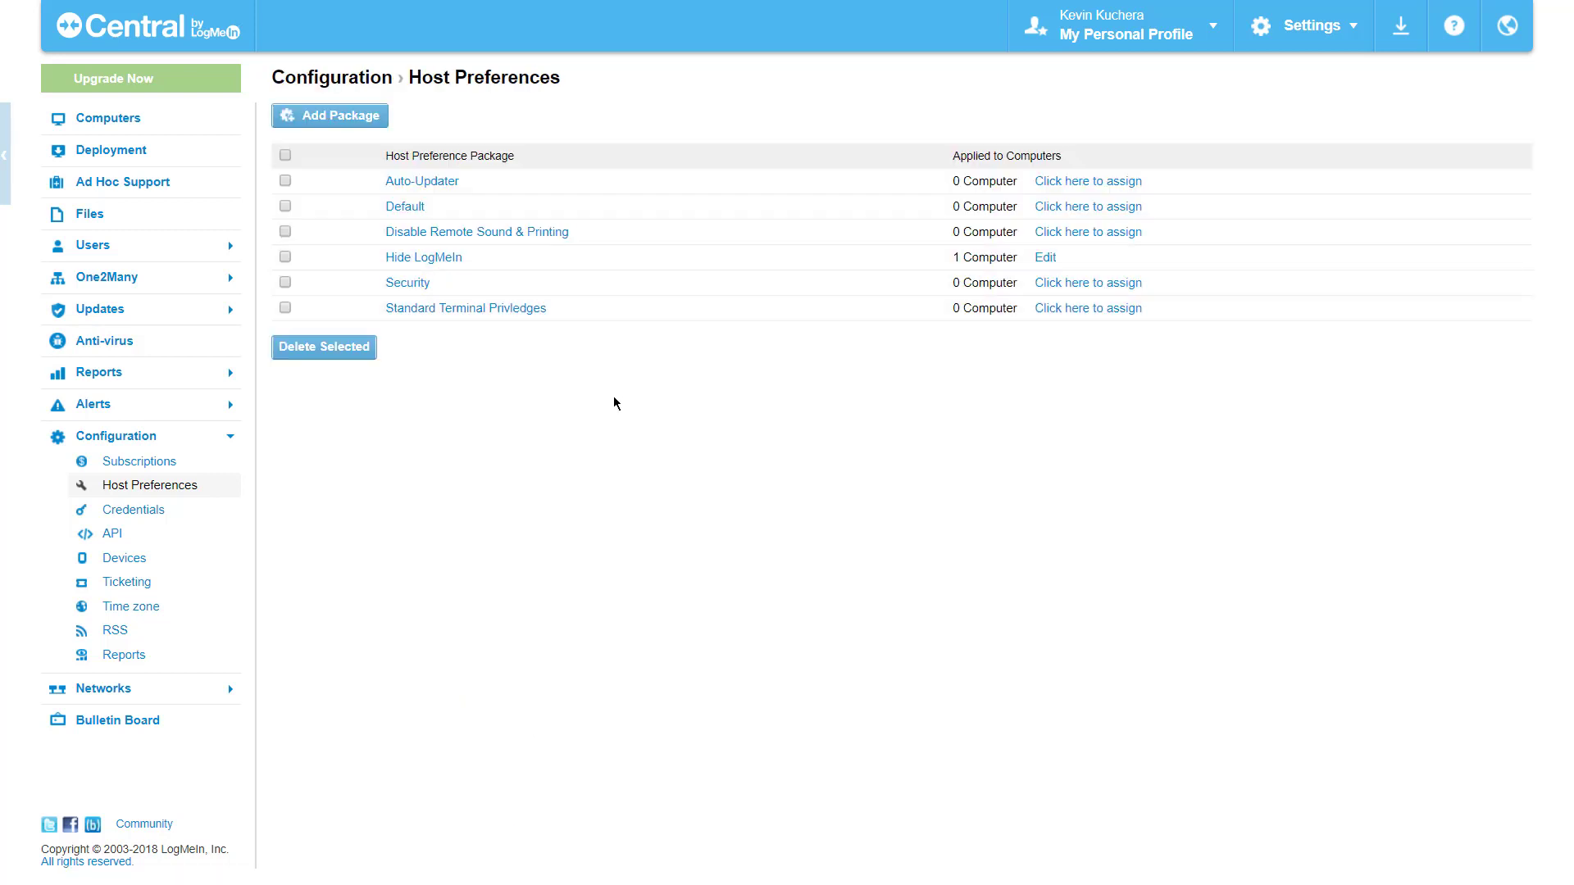